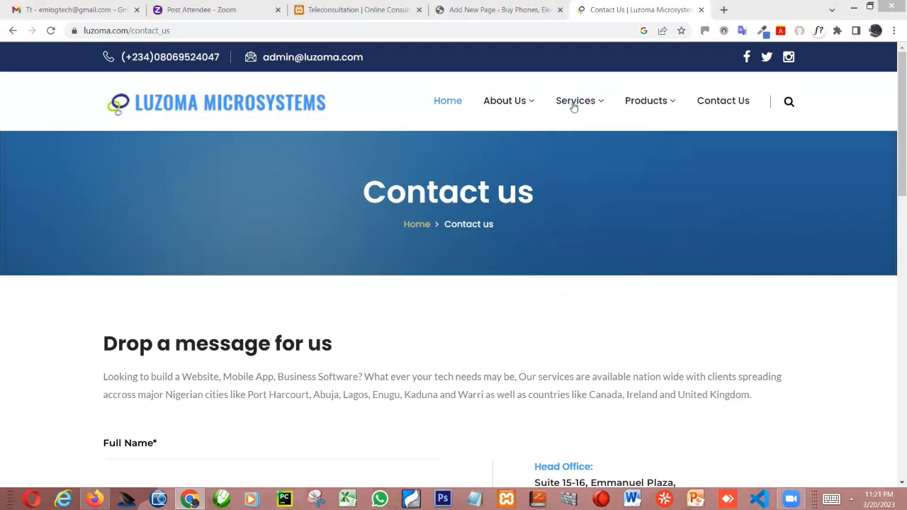
- Check the Services submenu on the Luzoma site, and start a new page in the Wazobiastores WordPress admin
{"action": "mouse_move", "coordinate": [574, 105]}
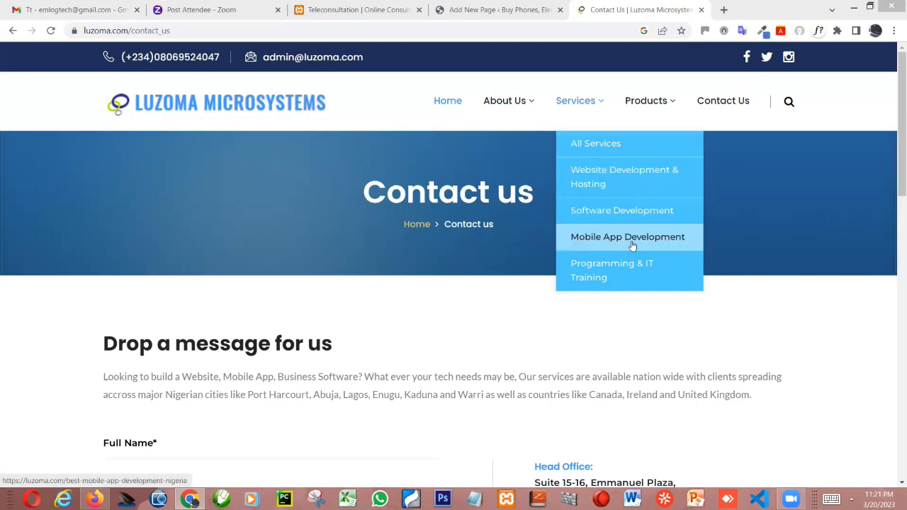
{"action": "left_click", "coordinate": [479, 4]}
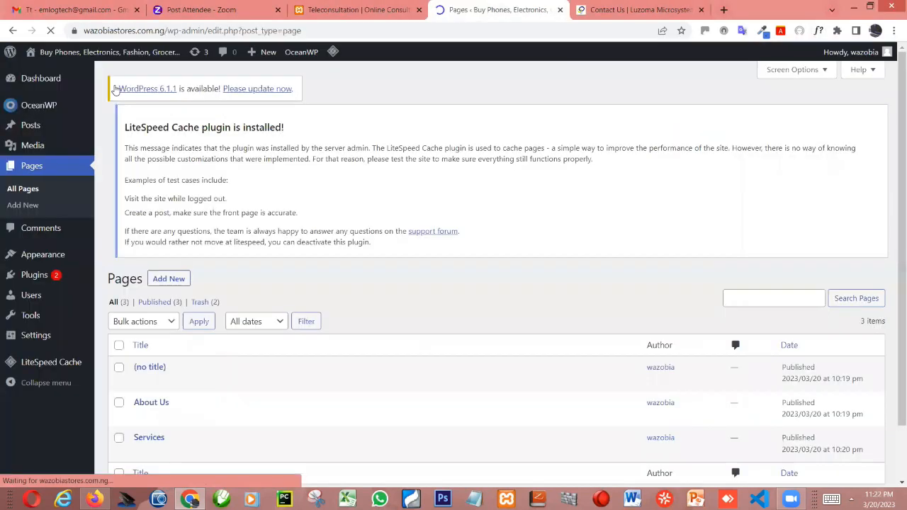
{"action": "left_click", "coordinate": [170, 123]}
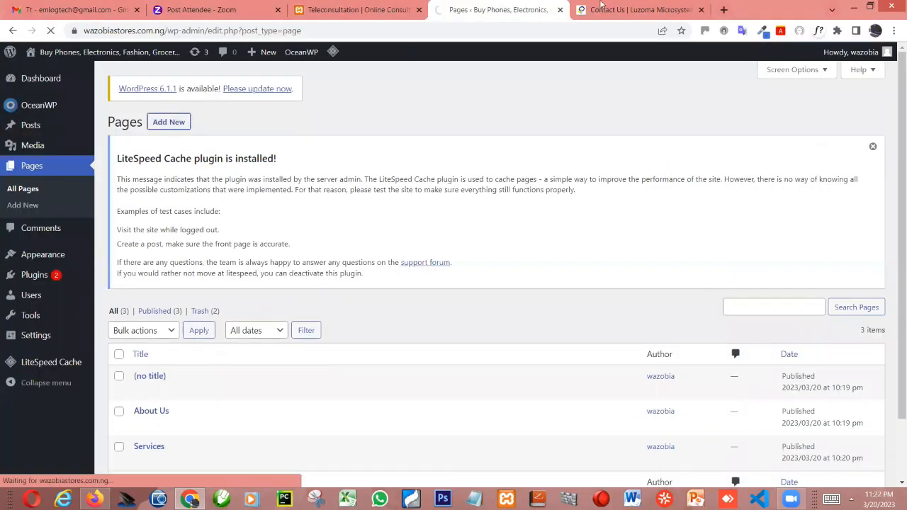
- Examine the Luzoma site's Services submenu and its All Services and Website Development & Hosting pages as a reference
{"action": "left_click", "coordinate": [616, 9]}
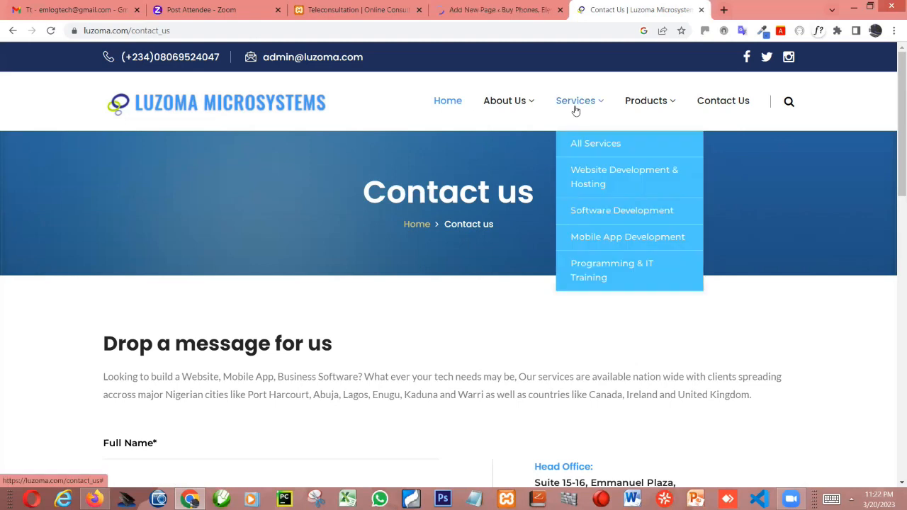
{"action": "left_click", "coordinate": [478, 7]}
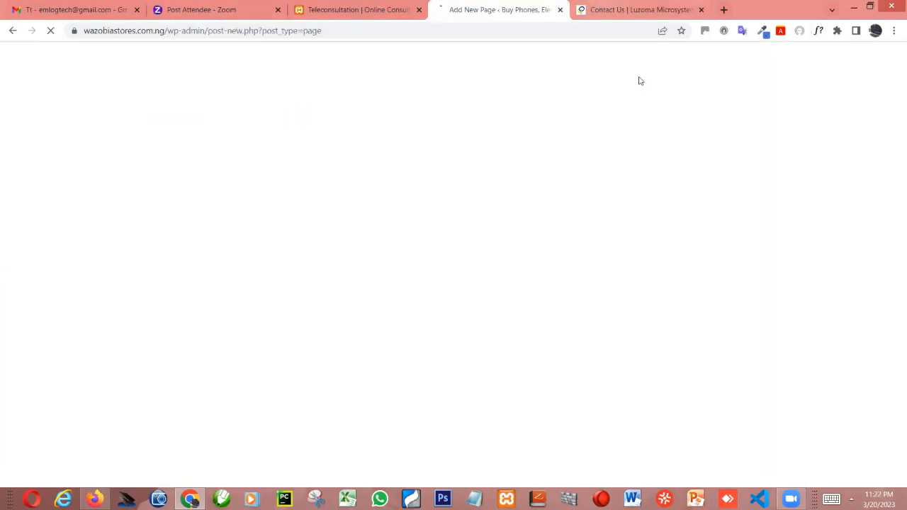
{"action": "key", "text": "ctrl+Tab"}
{"action": "left_click", "coordinate": [597, 144]}
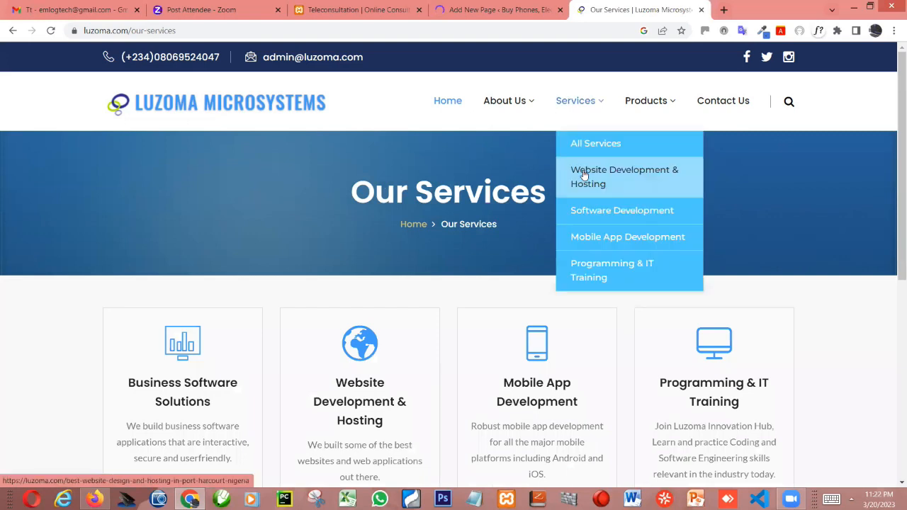
{"action": "left_click", "coordinate": [584, 174]}
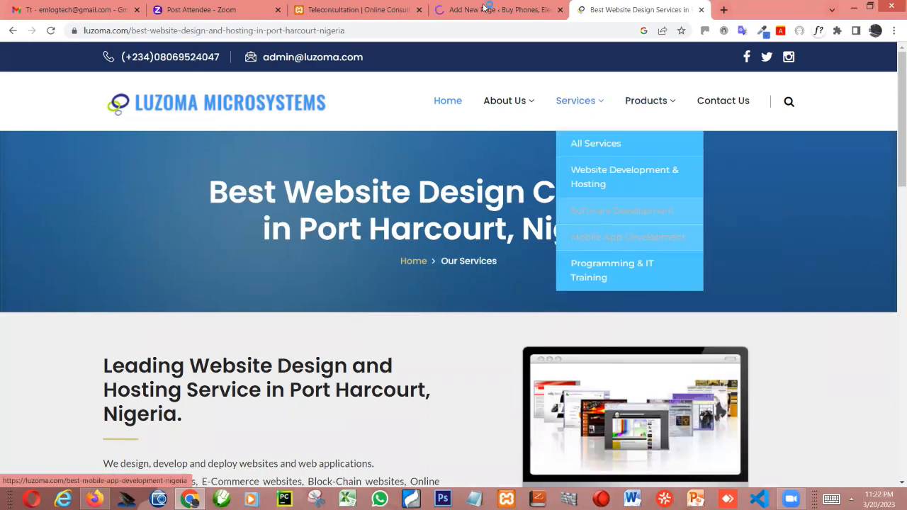
{"action": "mouse_move", "coordinate": [560, 101]}
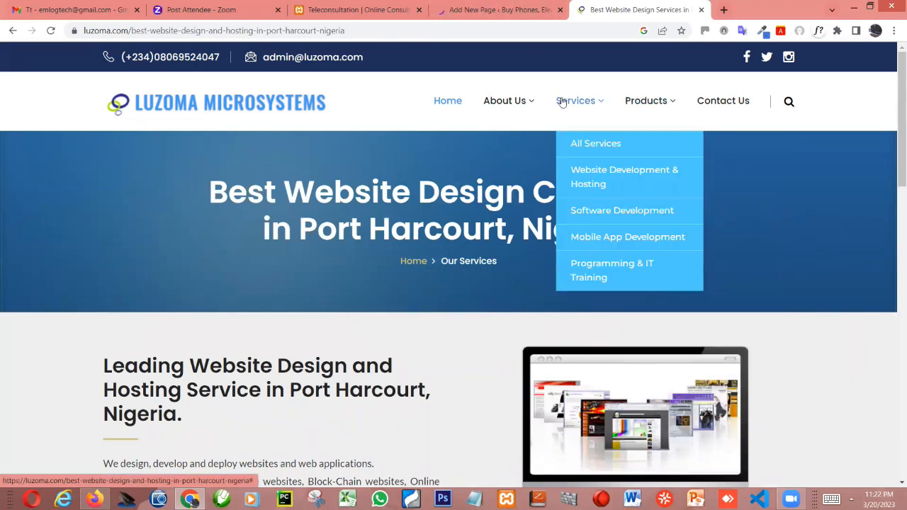
- Return to the WordPress editor, title the new page "All Services" and publish it
{"action": "left_click", "coordinate": [506, 13]}
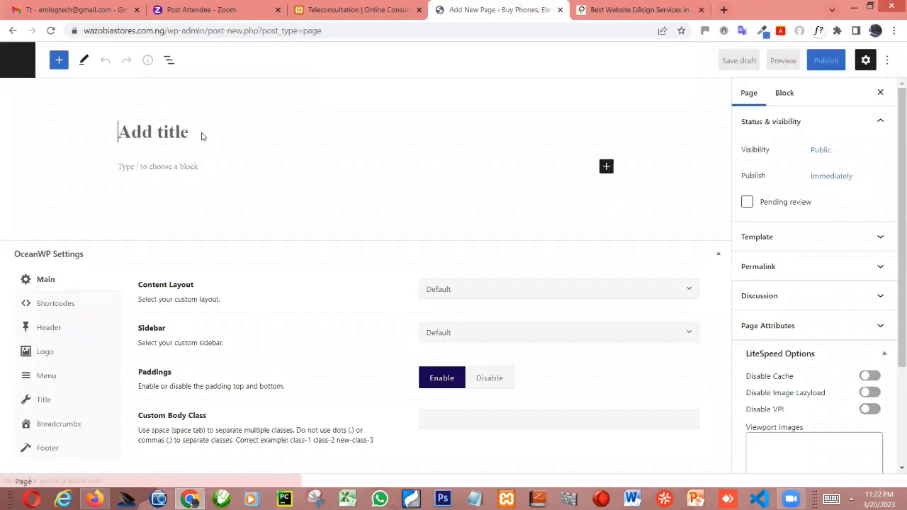
{"action": "type", "text": "A"}
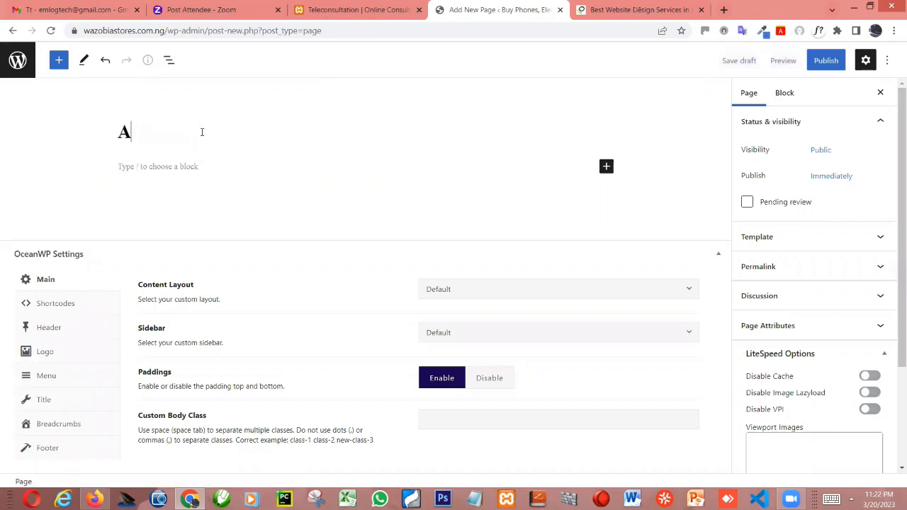
{"action": "type", "text": "ll Ser"}
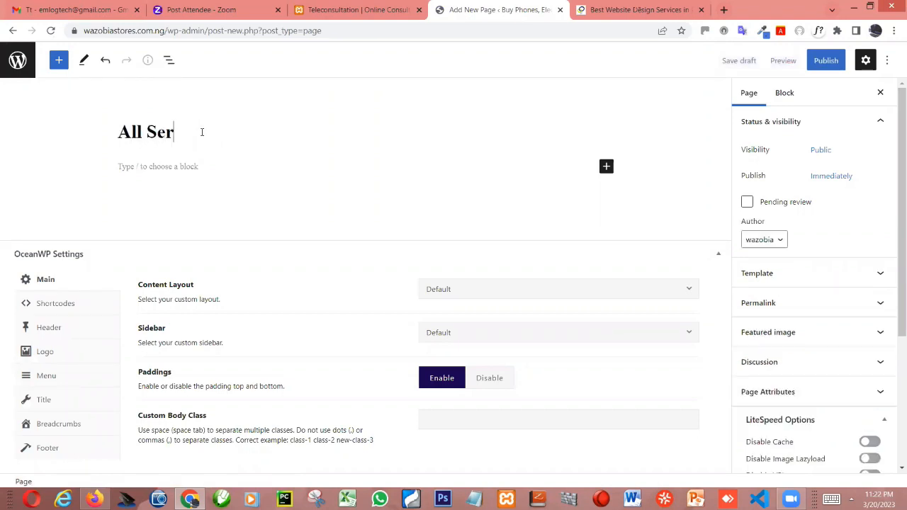
{"action": "type", "text": "vices"}
{"action": "left_click", "coordinate": [826, 61]}
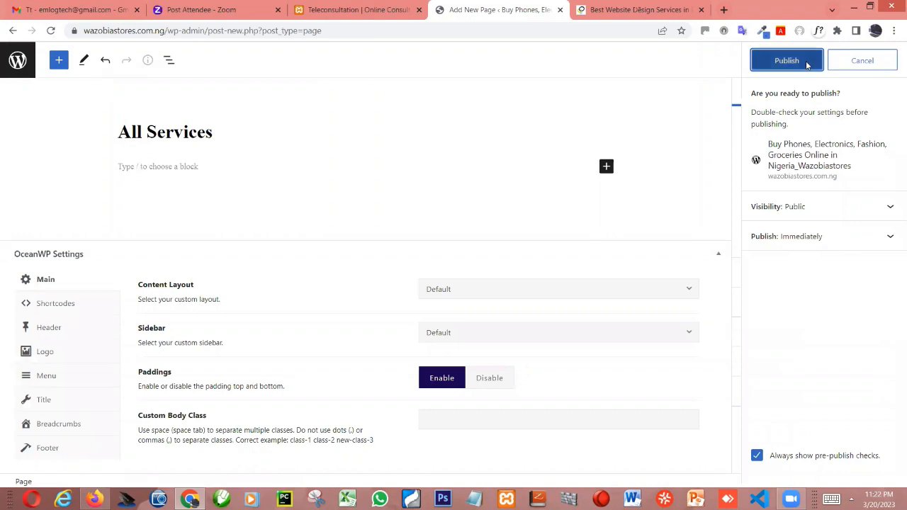
{"action": "left_click", "coordinate": [786, 61]}
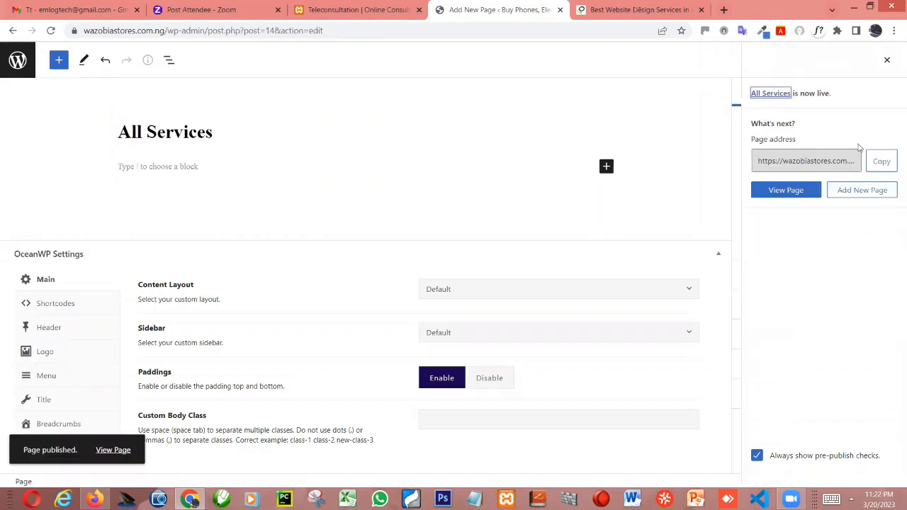
- Add another new page titled "Website Development & Hosting" and publish it
{"action": "left_click", "coordinate": [875, 195]}
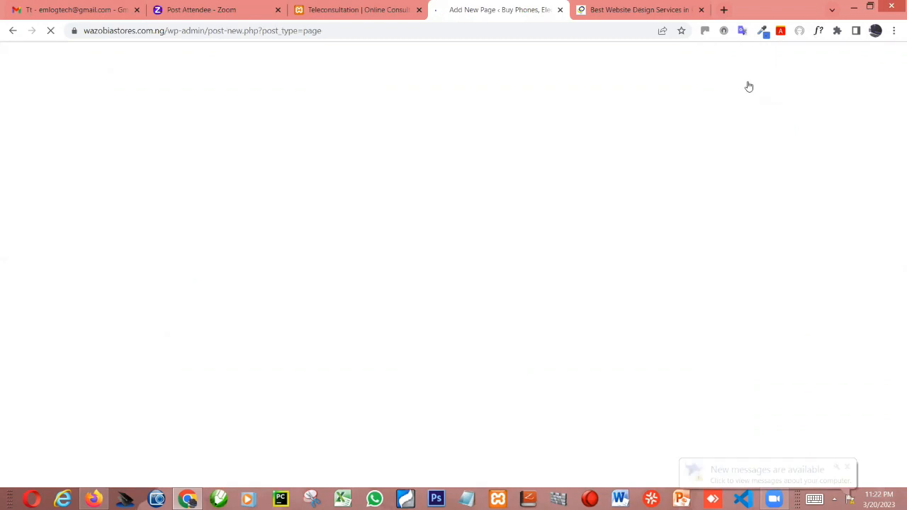
{"action": "key", "text": "ctrl+Tab"}
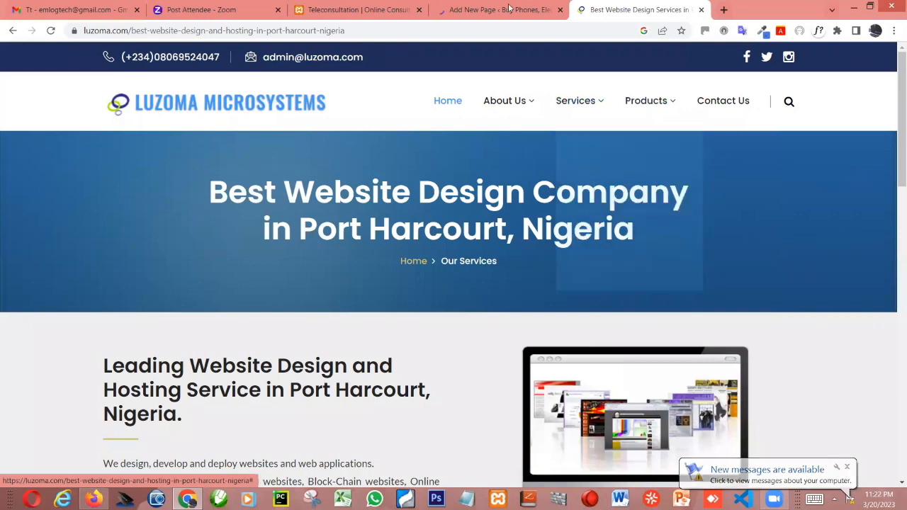
{"action": "key", "text": "ctrl+shift+Tab"}
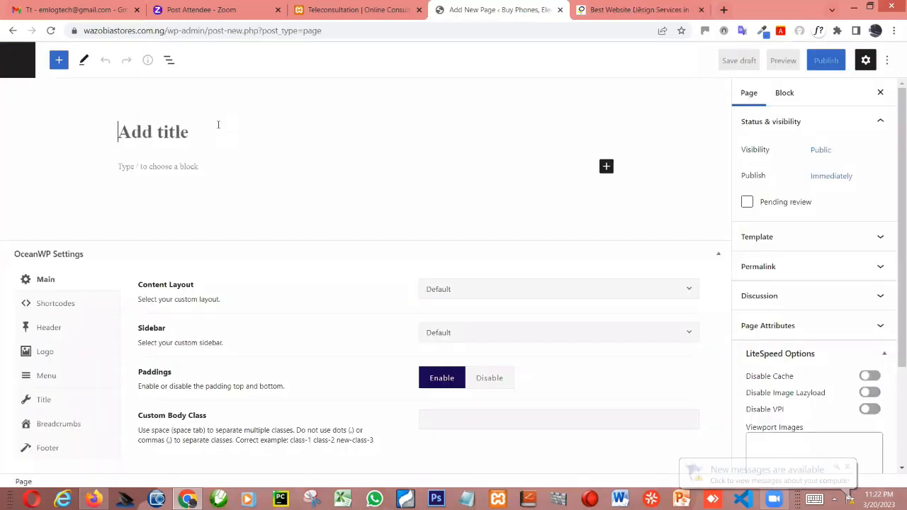
{"action": "type", "text": "Webs"}
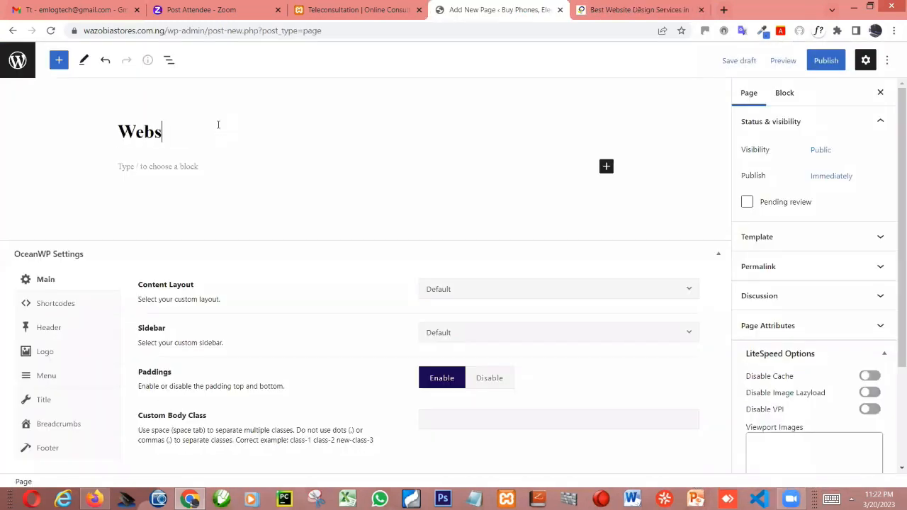
{"action": "type", "text": "ite De"}
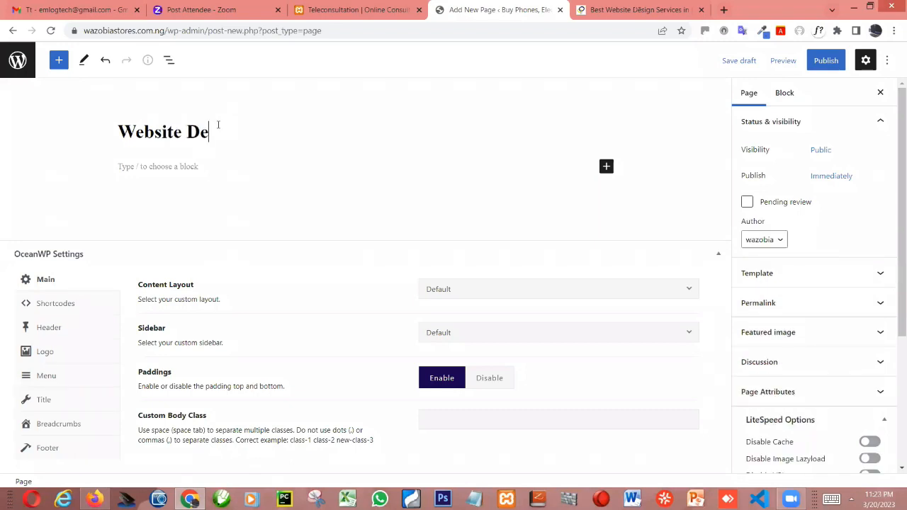
{"action": "type", "text": "velopment &"}
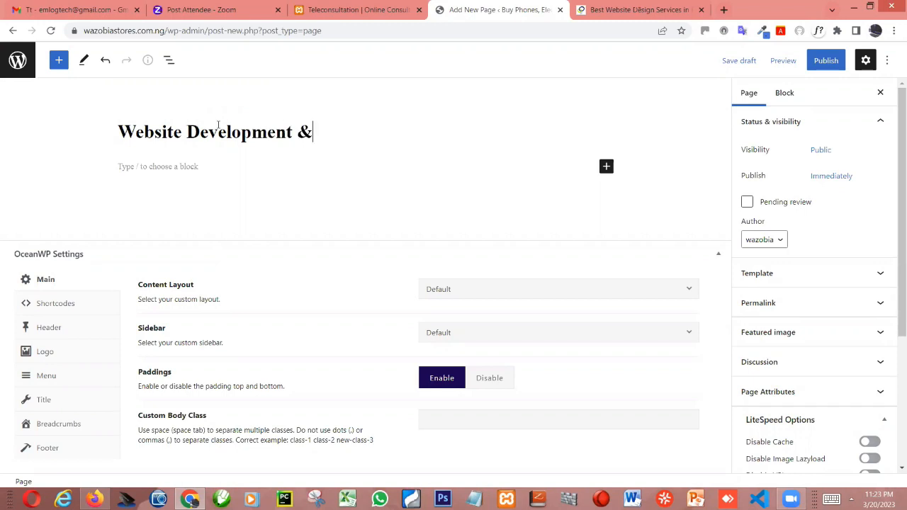
{"action": "type", "text": " Hostin"}
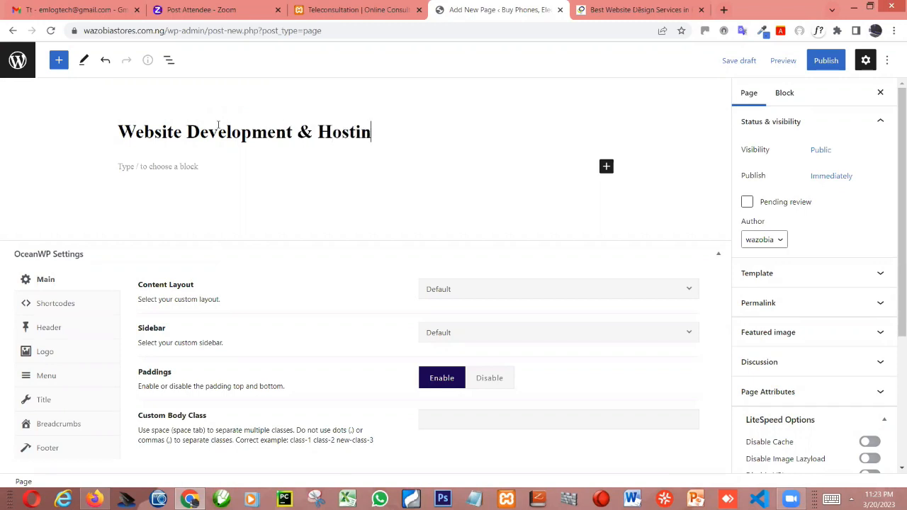
{"action": "type", "text": "g"}
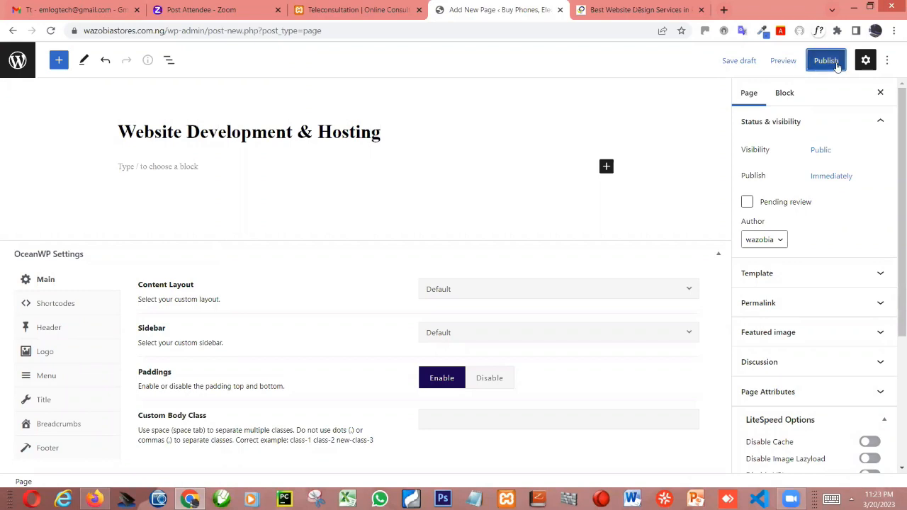
{"action": "left_click", "coordinate": [809, 62]}
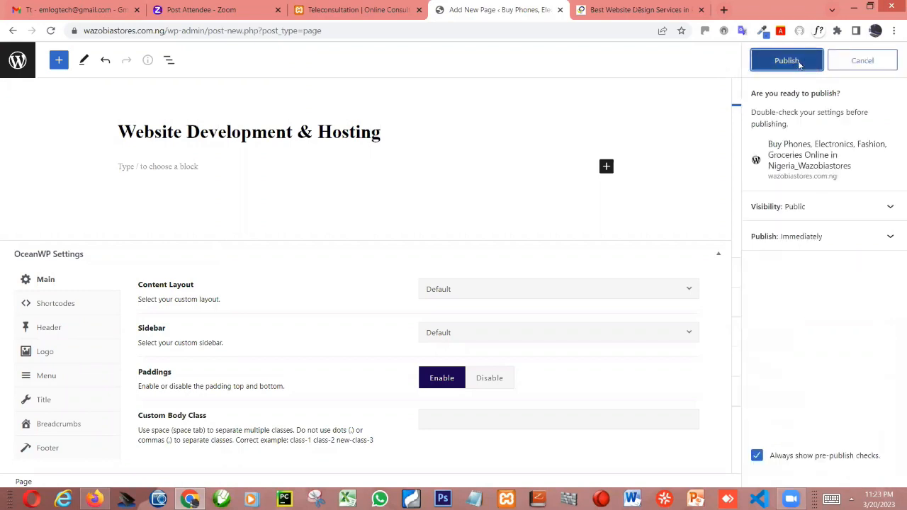
{"action": "left_click", "coordinate": [799, 63]}
- Add another new page titled "Software Development" and publish it
{"action": "key", "text": "ctrl+Tab"}
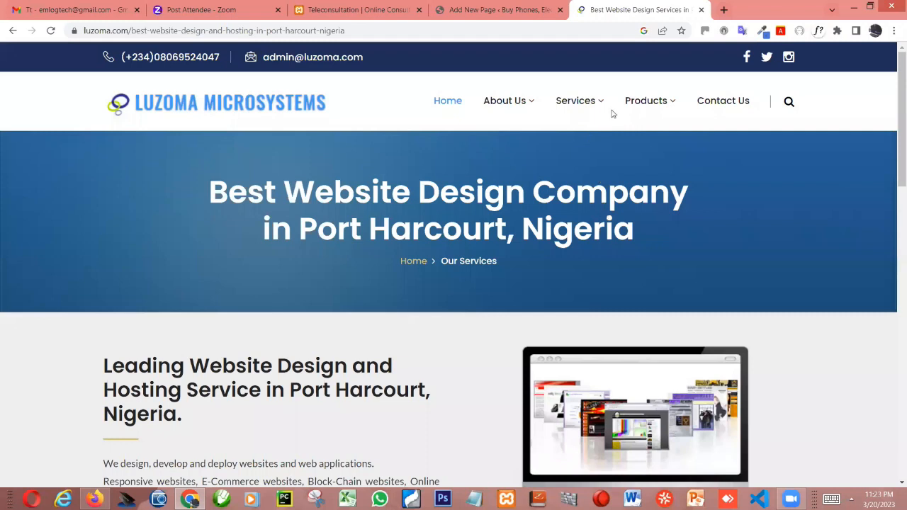
{"action": "key", "text": "ctrl+shift+Tab"}
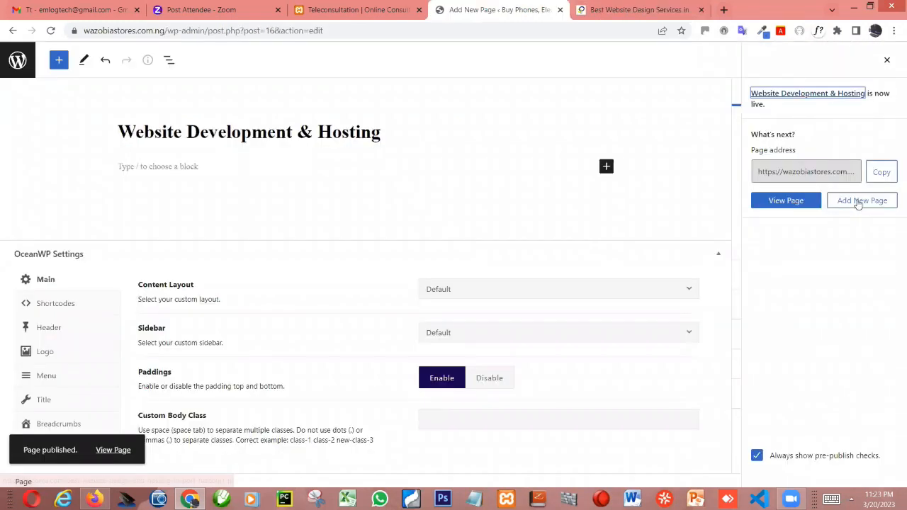
{"action": "left_click", "coordinate": [857, 203]}
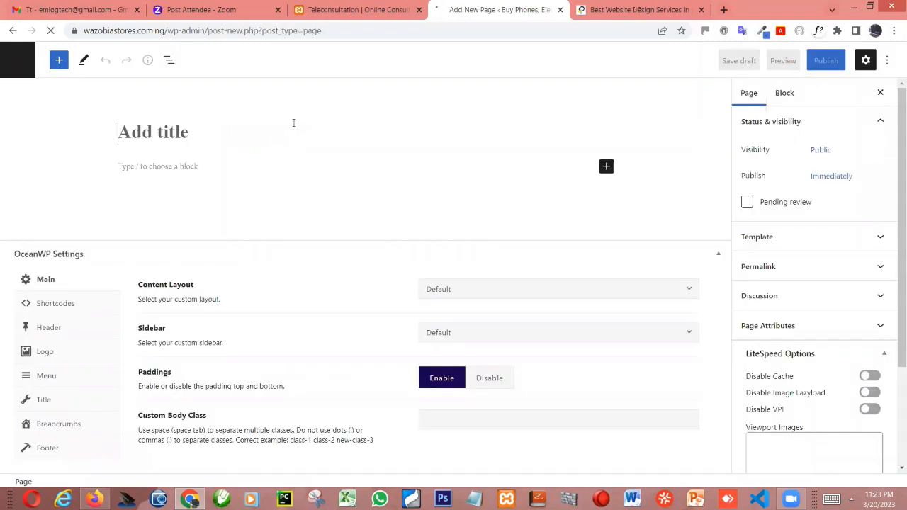
{"action": "type", "text": "Sof"}
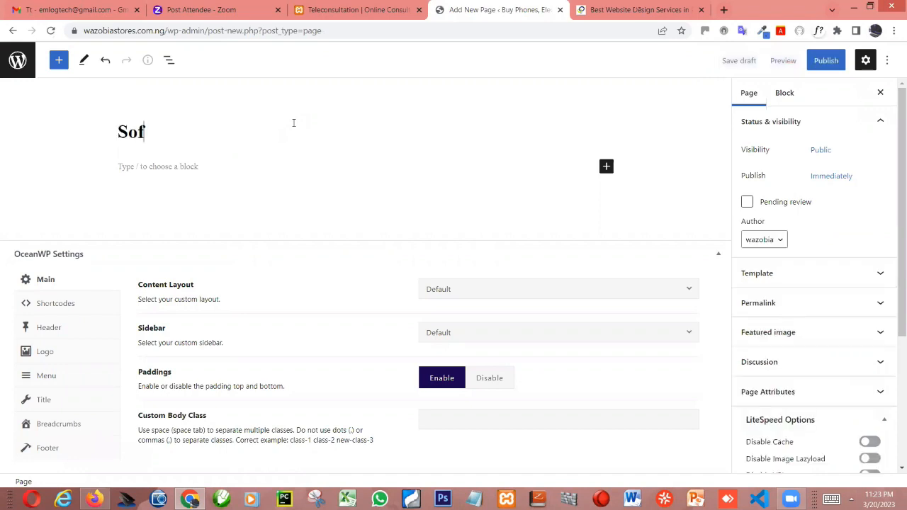
{"action": "type", "text": "tware D"}
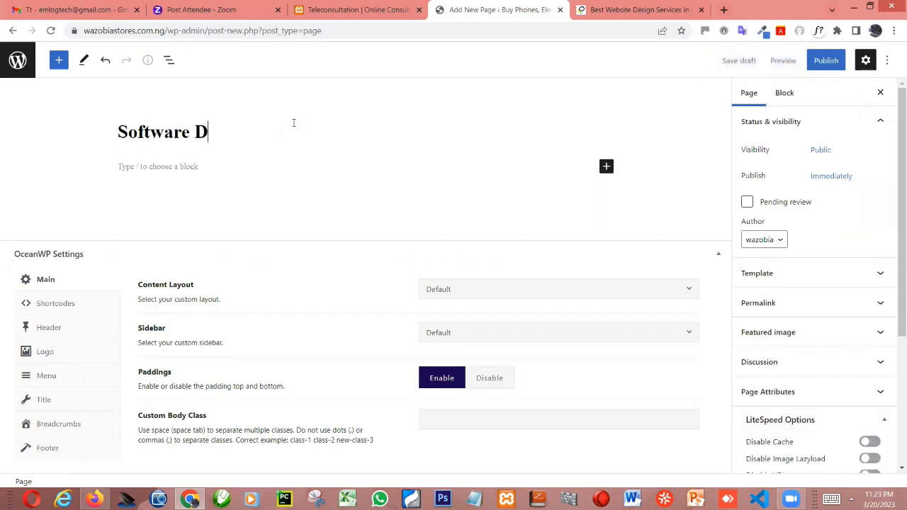
{"action": "type", "text": "evelopm"}
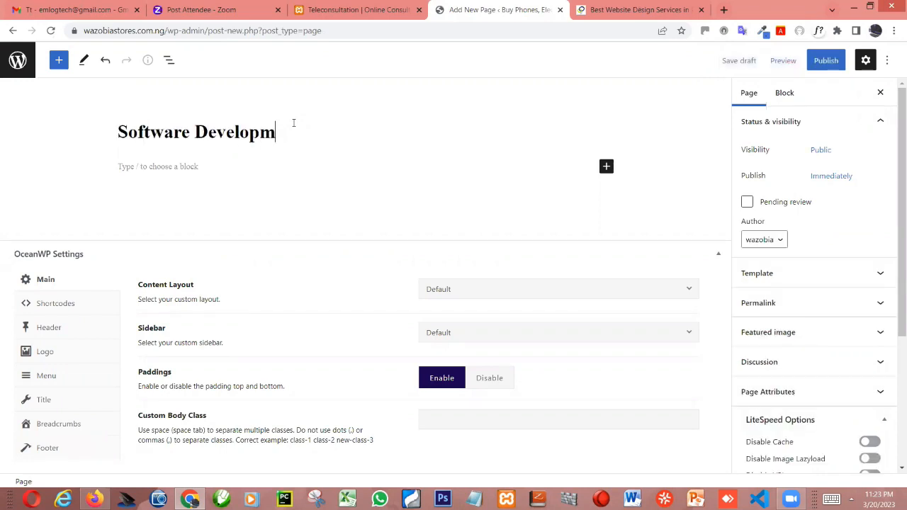
{"action": "type", "text": "ent"}
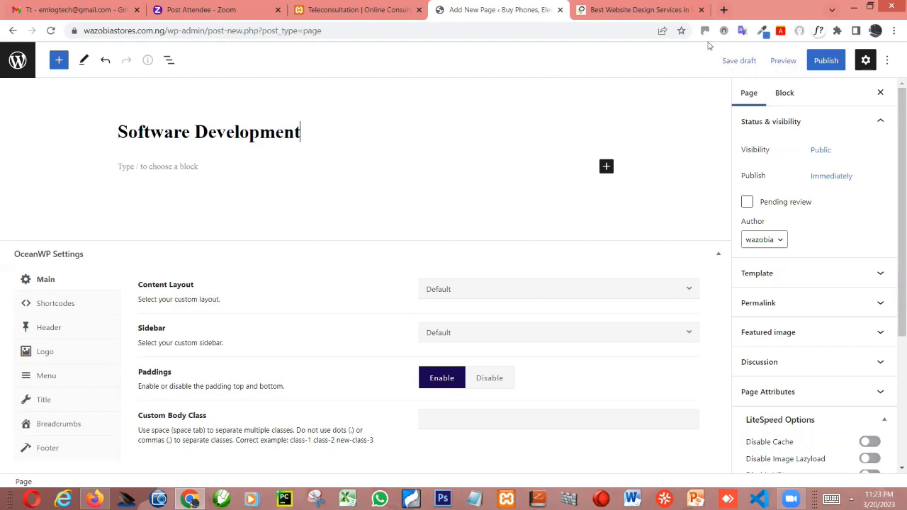
{"action": "left_click", "coordinate": [826, 65]}
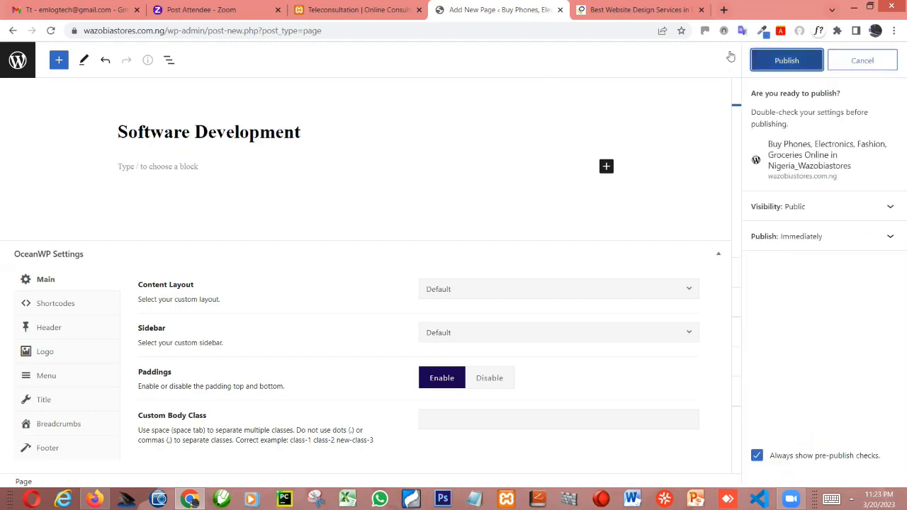
- Check the Luzoma site's Services submenu, return to WordPress, and publish a new page titled "Mobile App Development"
{"action": "left_click", "coordinate": [622, 12]}
{"action": "mouse_move", "coordinate": [577, 102]}
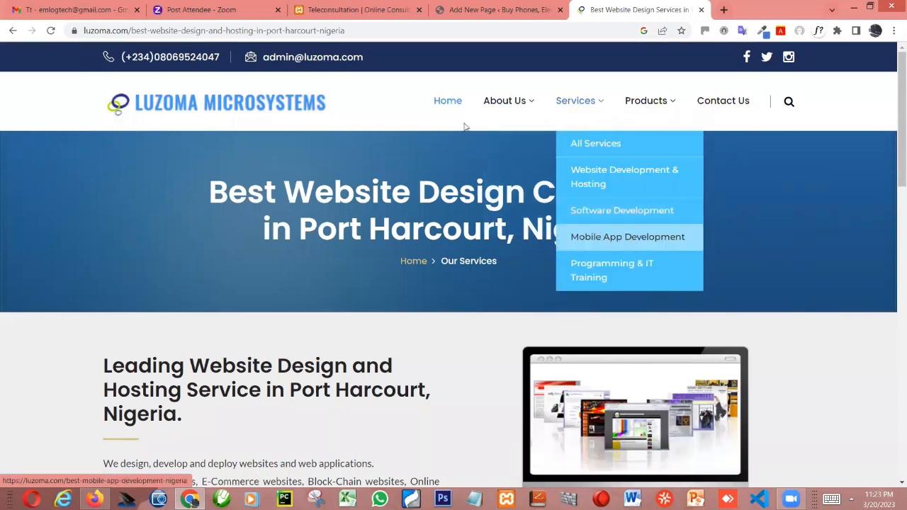
{"action": "key", "text": "ctrl+shift+Tab"}
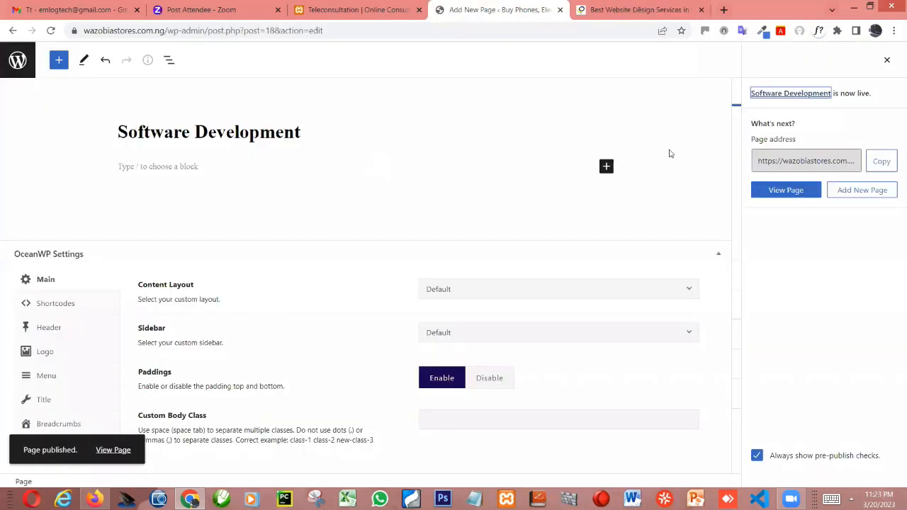
{"action": "left_click", "coordinate": [850, 193]}
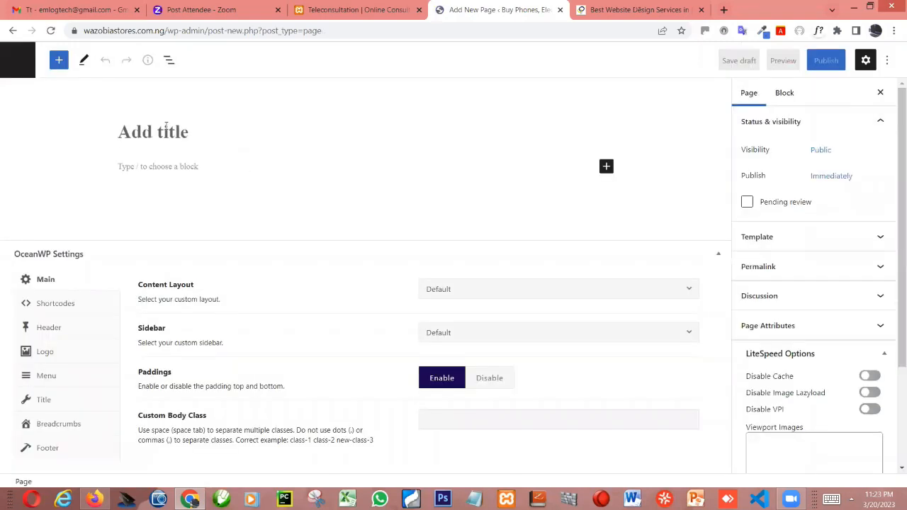
{"action": "type", "text": "Mobile"}
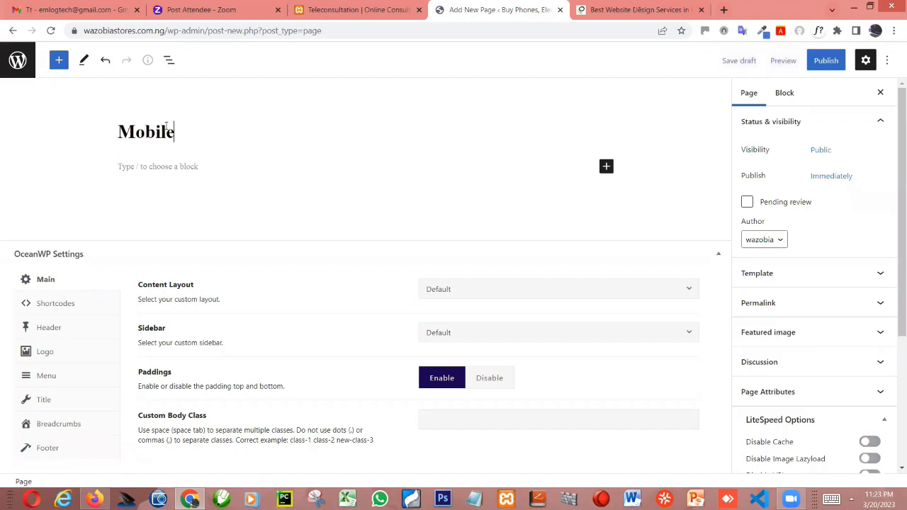
{"action": "type", "text": "A"}
{"action": "key", "text": "BackSpace"}
{"action": "type", "text": "App Develo"}
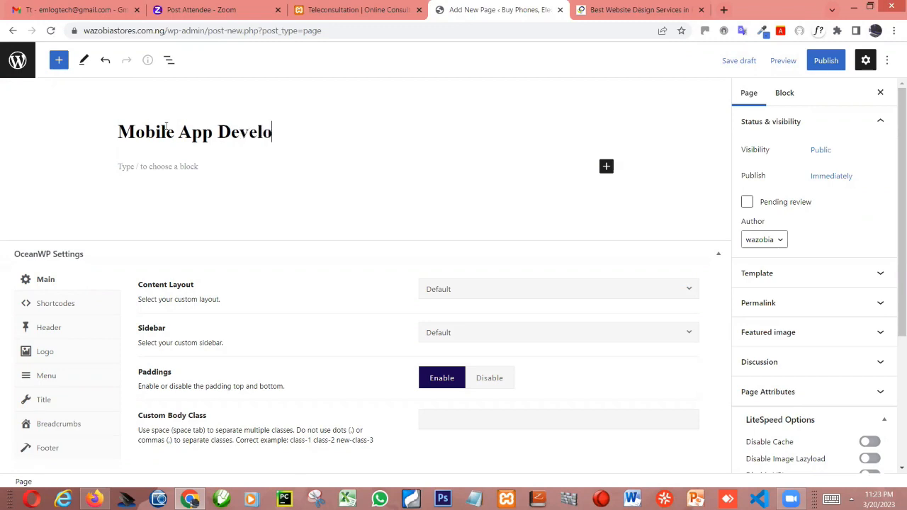
{"action": "type", "text": "pment"}
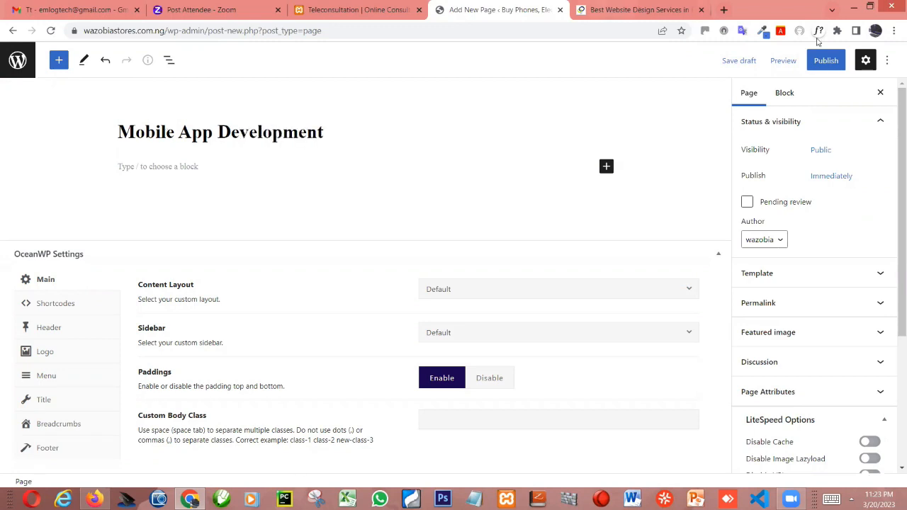
{"action": "left_click", "coordinate": [821, 61]}
{"action": "left_click", "coordinate": [815, 62]}
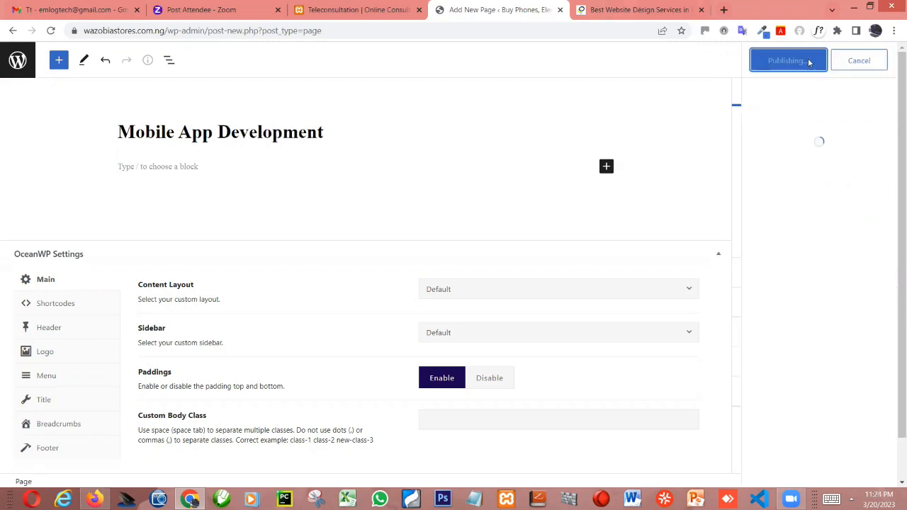
- Add another new page titled "Contact Us" and publish it
{"action": "left_click", "coordinate": [638, 9]}
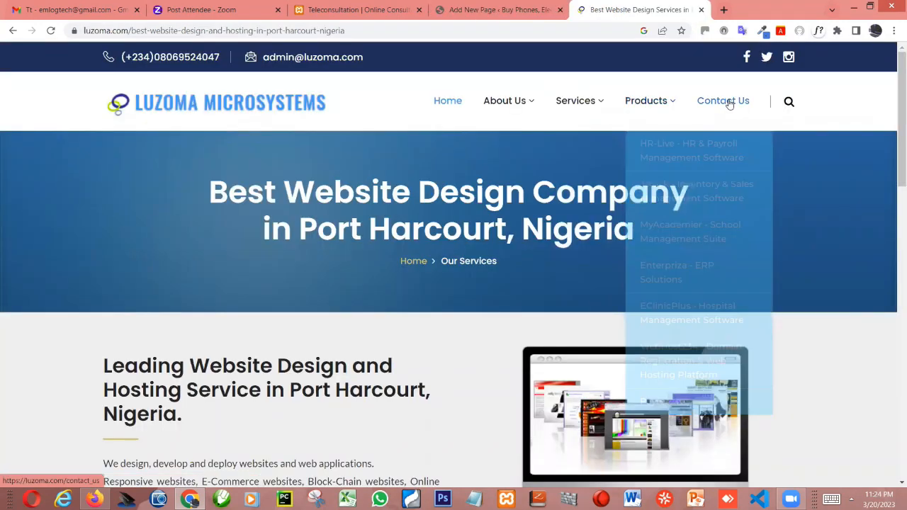
{"action": "left_click", "coordinate": [465, 8]}
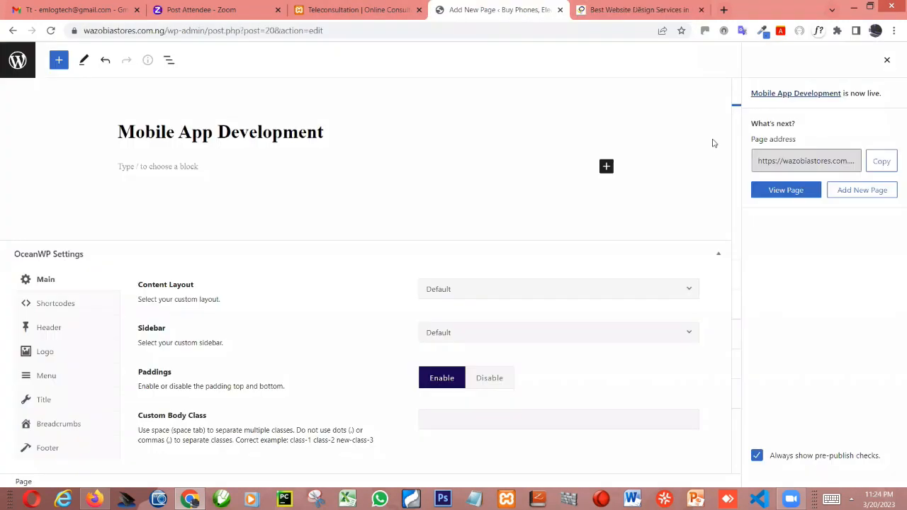
{"action": "left_click", "coordinate": [858, 189]}
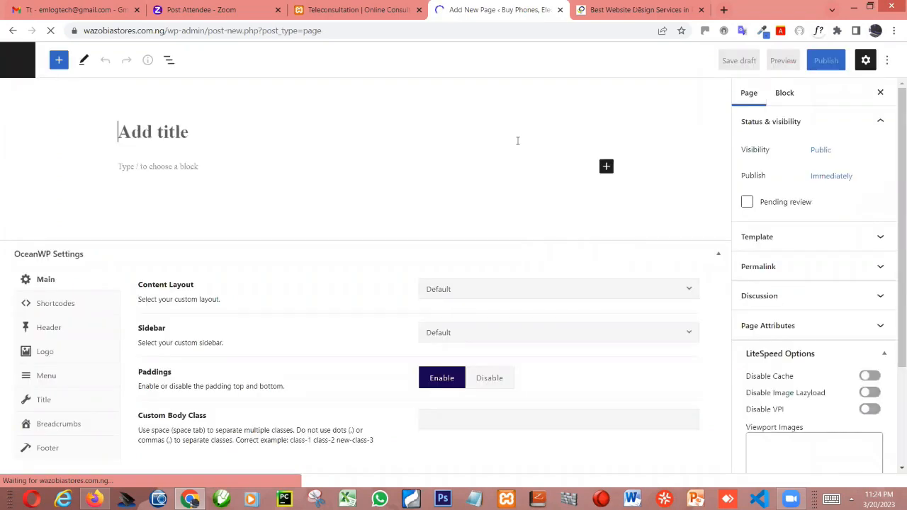
{"action": "type", "text": "Con"}
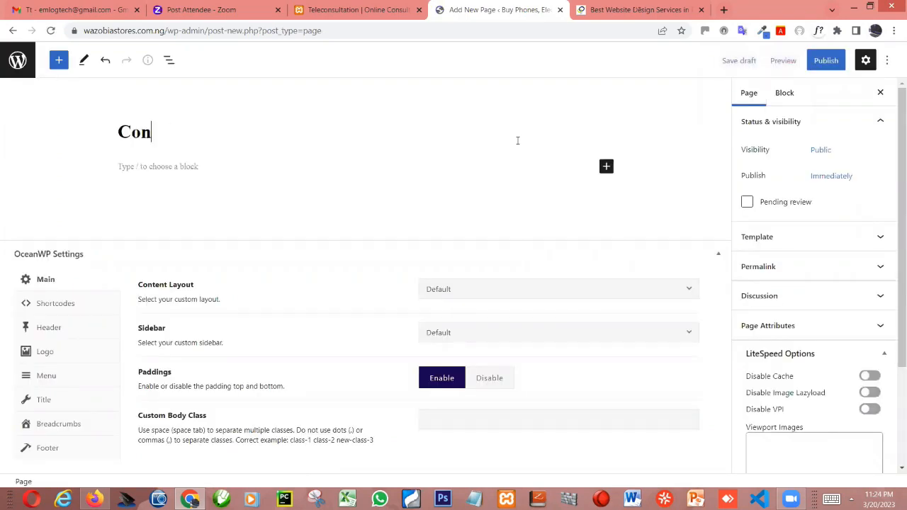
{"action": "type", "text": "tact Us"}
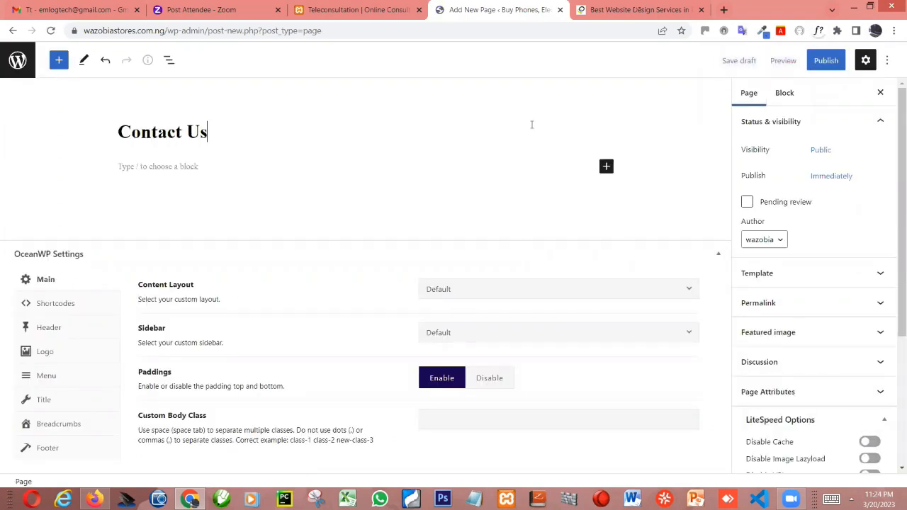
{"action": "left_click", "coordinate": [828, 63]}
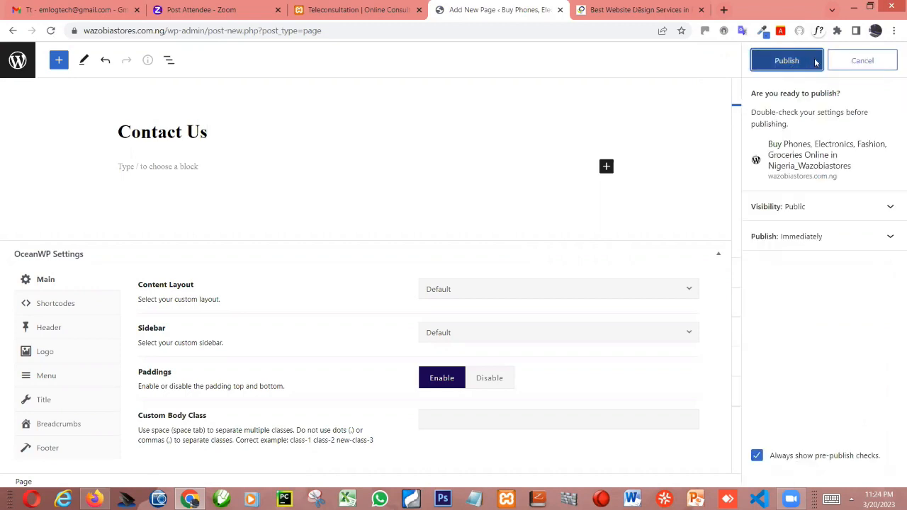
{"action": "left_click", "coordinate": [802, 62]}
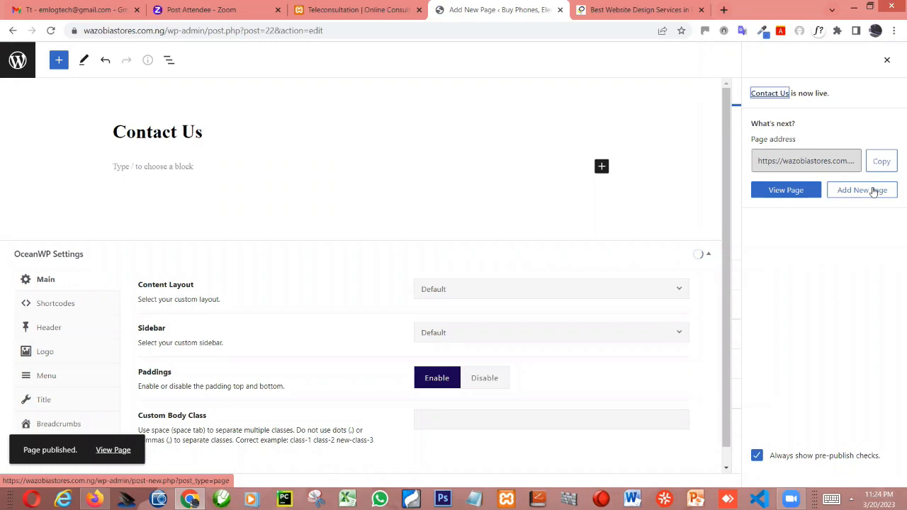
- Add another new page titled "FAQs" and publish it
{"action": "left_click", "coordinate": [873, 192]}
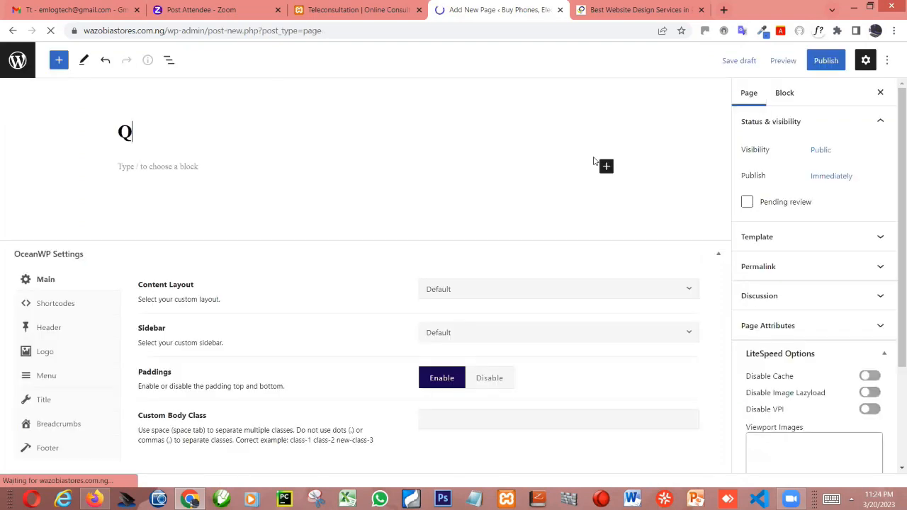
{"action": "key", "text": "BackSpace"}
{"action": "type", "text": "F"}
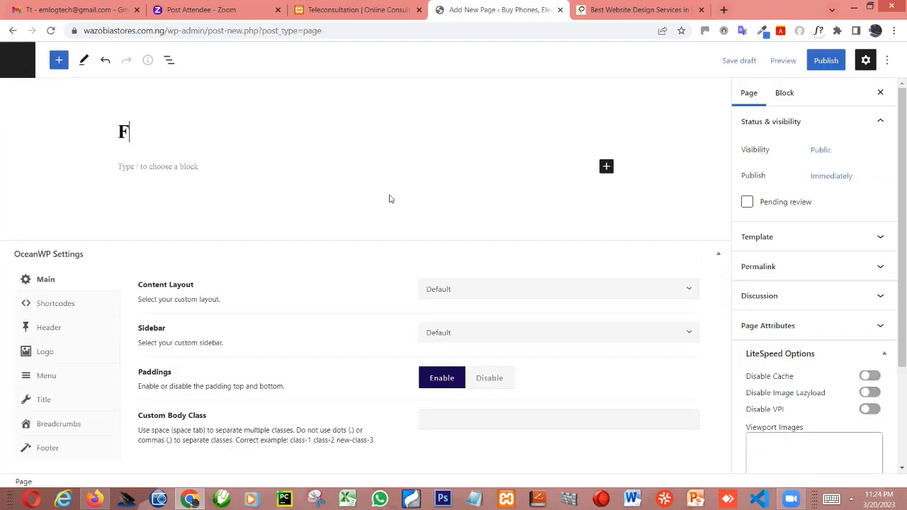
{"action": "type", "text": "AQs"}
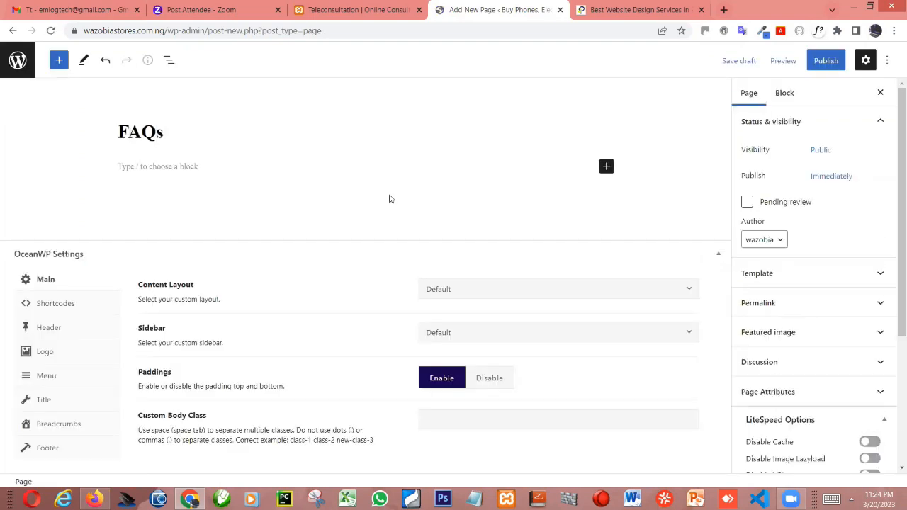
{"action": "left_click", "coordinate": [816, 63]}
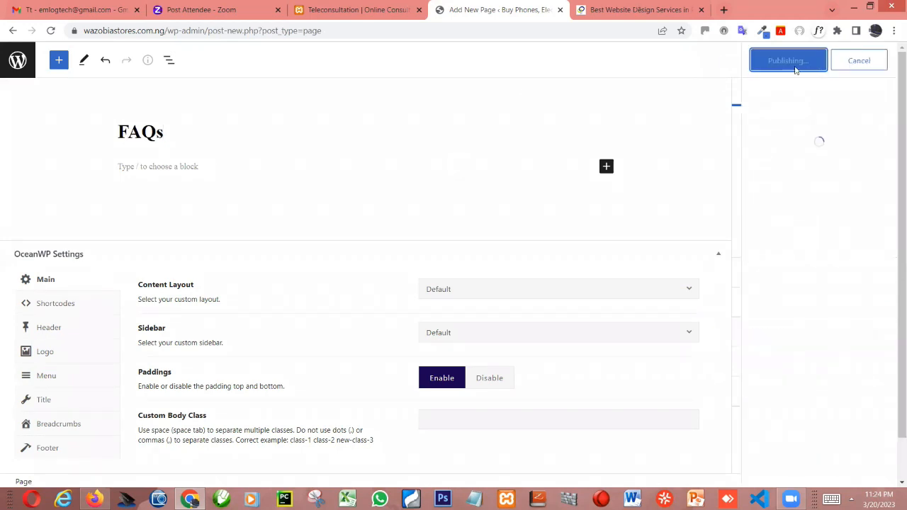
- Return to the list of all pages, edit the untitled page, title it "Home" and update it
{"action": "left_click", "coordinate": [20, 62]}
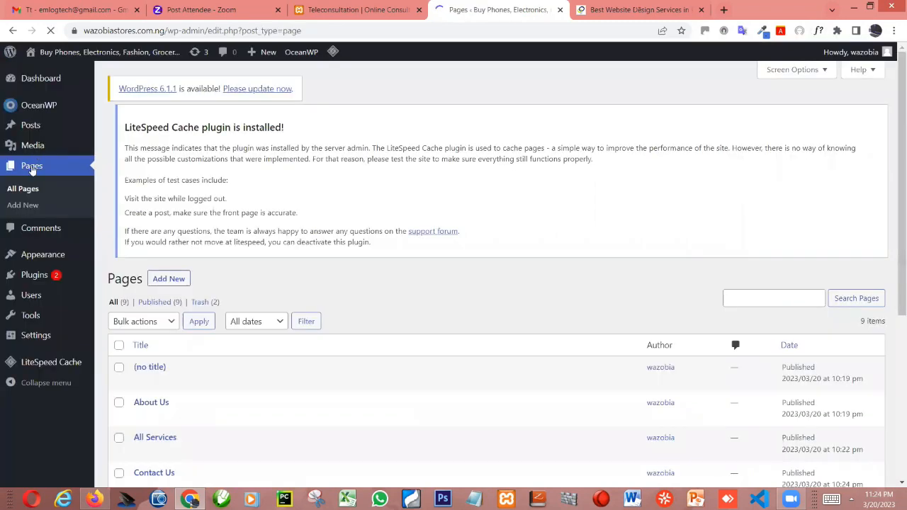
{"action": "left_click", "coordinate": [32, 170]}
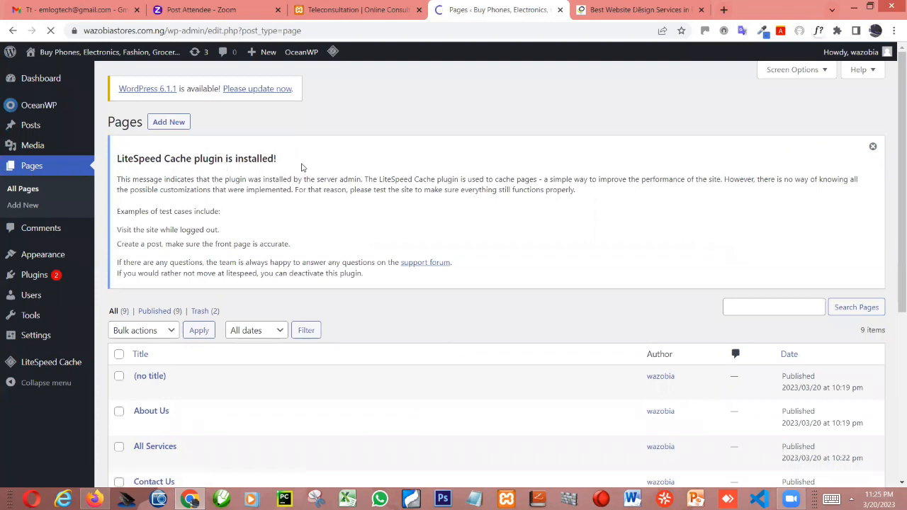
{"action": "scroll", "coordinate": [243, 245], "scroll_direction": "down", "scroll_amount": 3}
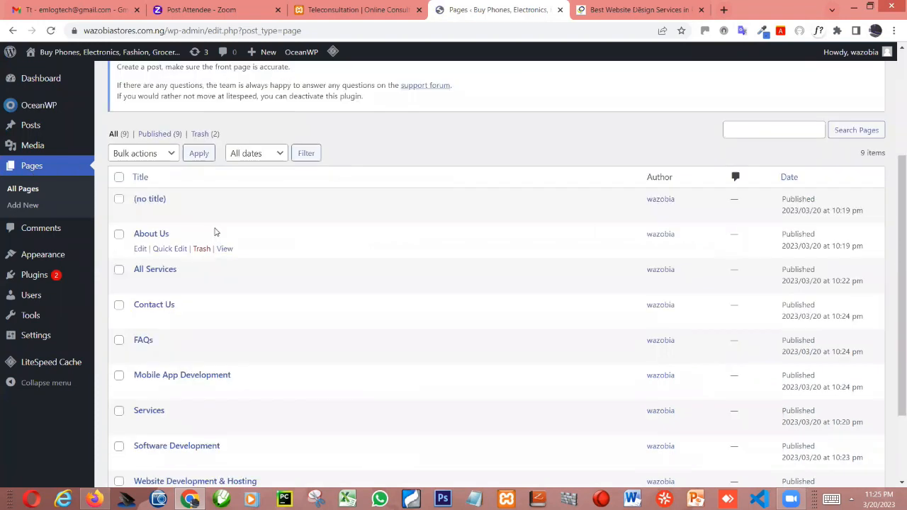
{"action": "scroll", "coordinate": [215, 231], "scroll_direction": "down", "scroll_amount": 1}
{"action": "scroll", "coordinate": [153, 269], "scroll_direction": "up", "scroll_amount": 2}
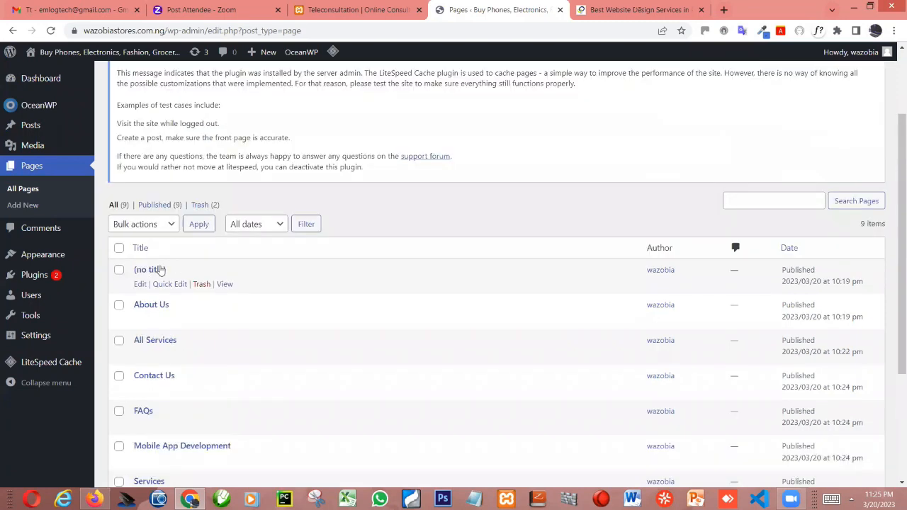
{"action": "left_click", "coordinate": [140, 284]}
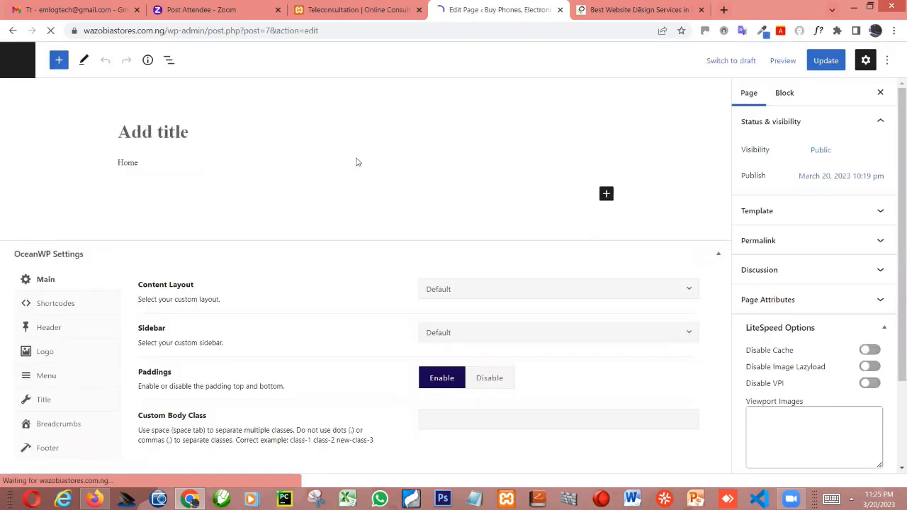
{"action": "left_click", "coordinate": [275, 134]}
{"action": "type", "text": "H"}
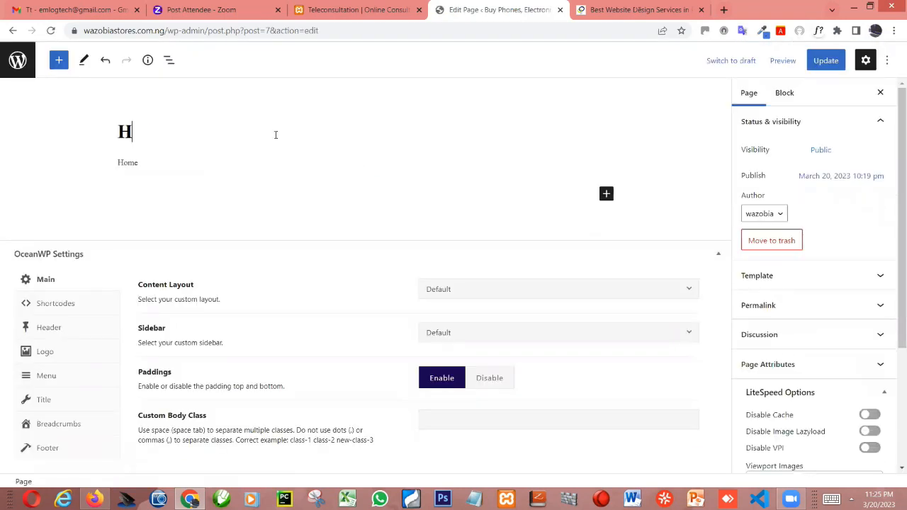
{"action": "type", "text": "ome"}
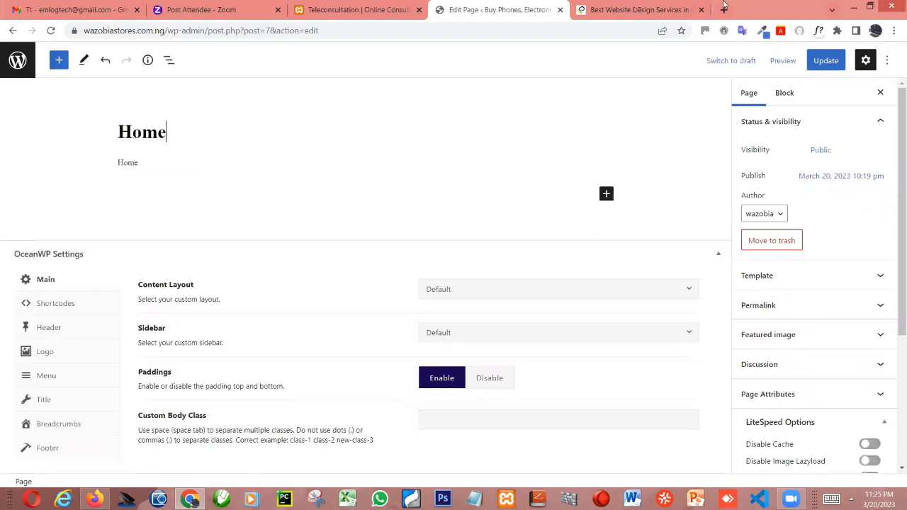
{"action": "left_click", "coordinate": [823, 62]}
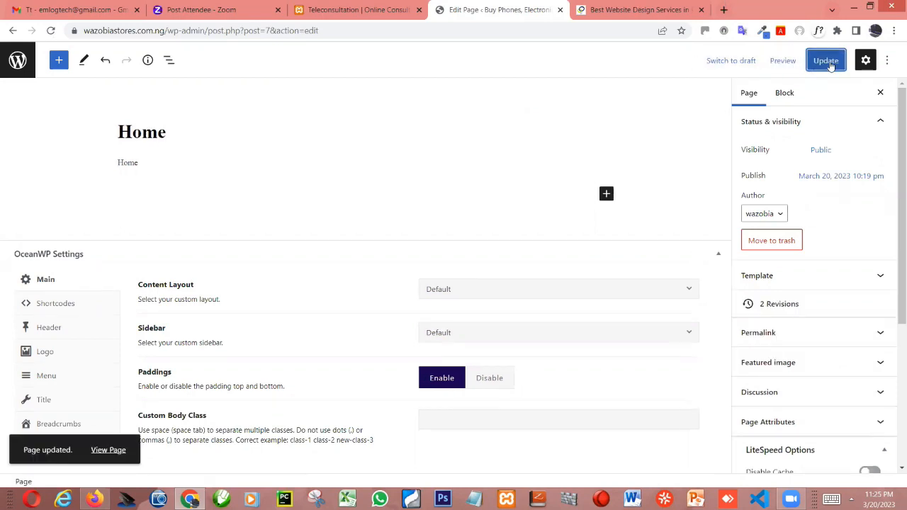
{"action": "left_click", "coordinate": [829, 63]}
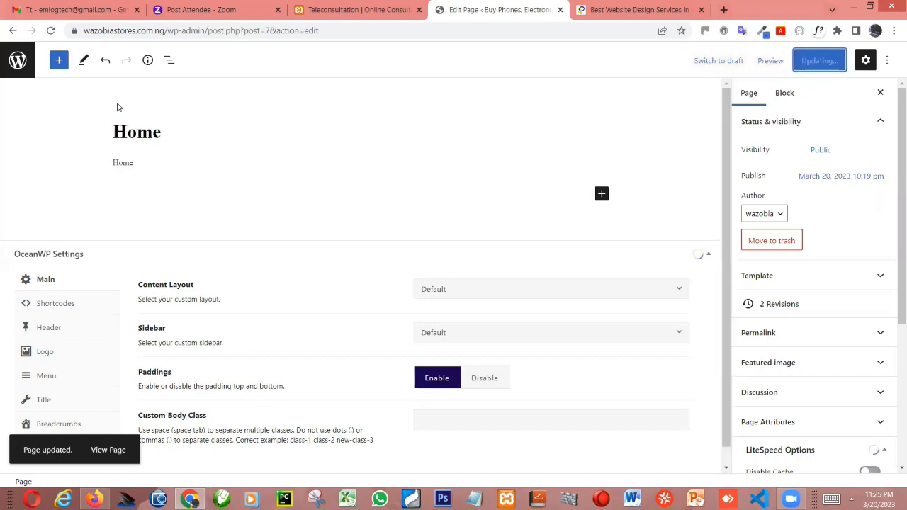
- Examine the full list of site pages and compare it with the Luzoma site's navigation menu
{"action": "left_click", "coordinate": [15, 67]}
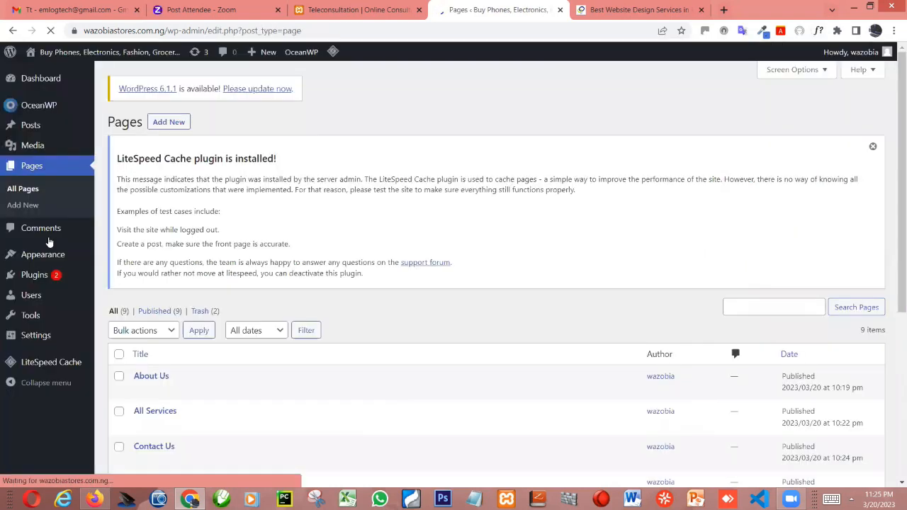
{"action": "left_click", "coordinate": [19, 193]}
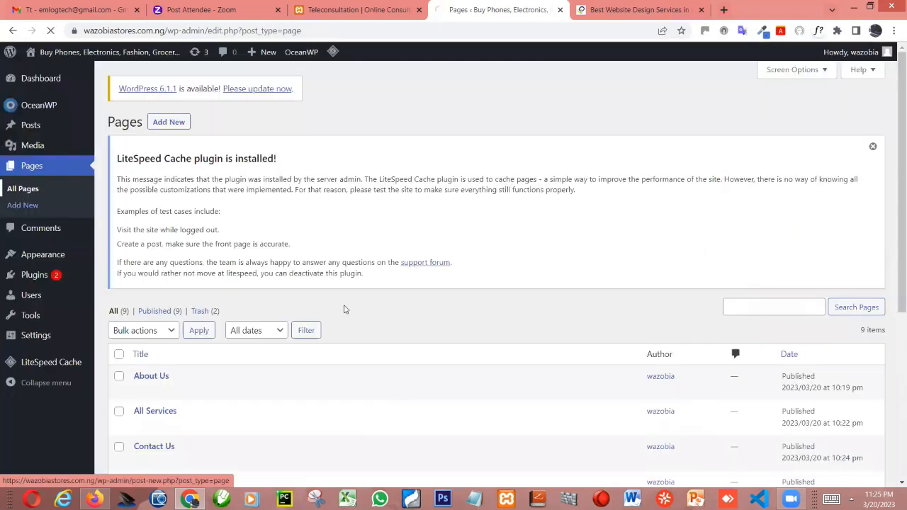
{"action": "scroll", "coordinate": [217, 358], "scroll_direction": "down", "scroll_amount": 3}
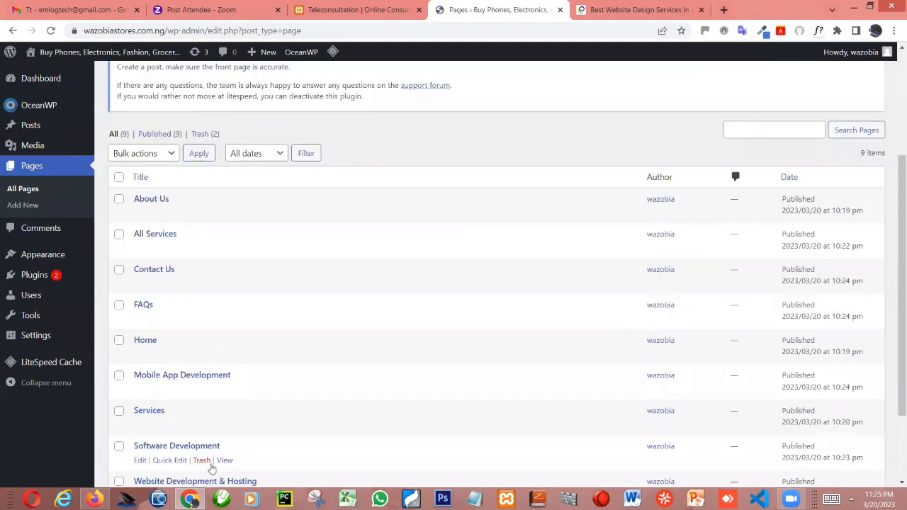
{"action": "scroll", "coordinate": [219, 449], "scroll_direction": "down", "scroll_amount": 2}
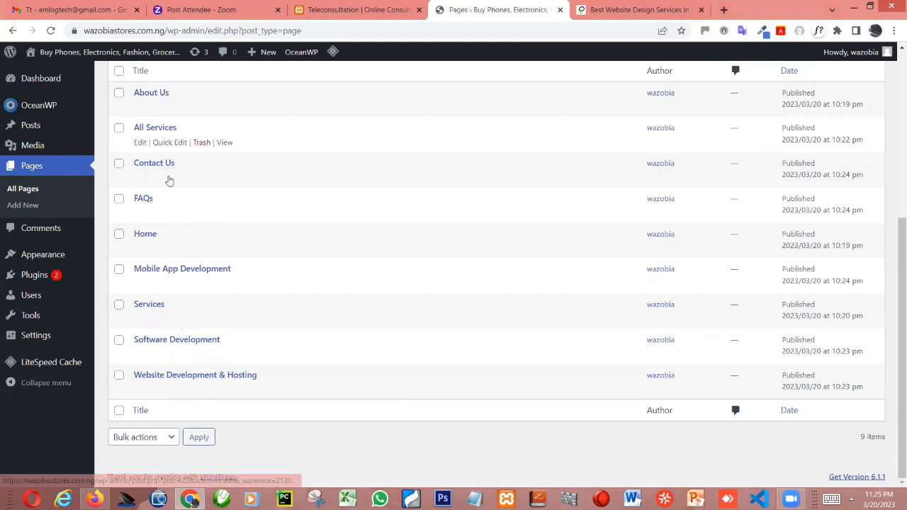
{"action": "scroll", "coordinate": [170, 181], "scroll_direction": "up", "scroll_amount": 1}
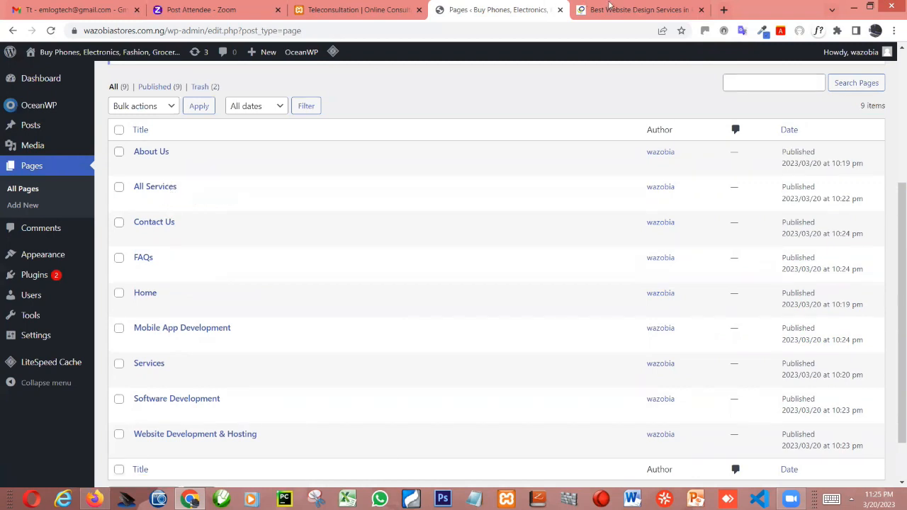
{"action": "key", "text": "ctrl+Tab"}
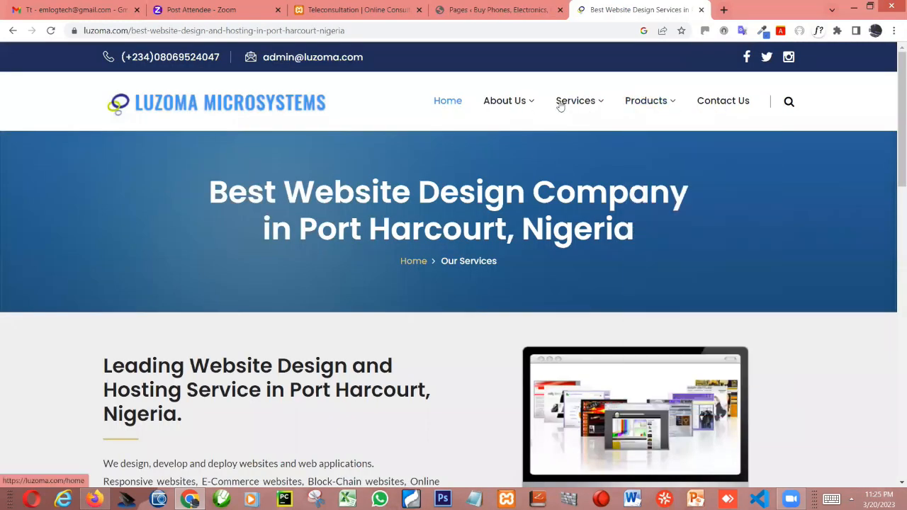
{"action": "mouse_move", "coordinate": [578, 103]}
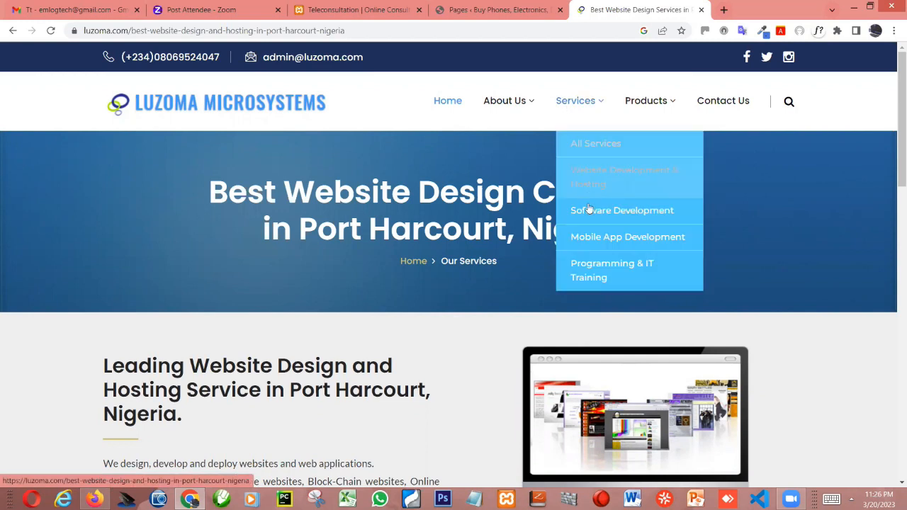
{"action": "left_click", "coordinate": [493, 10]}
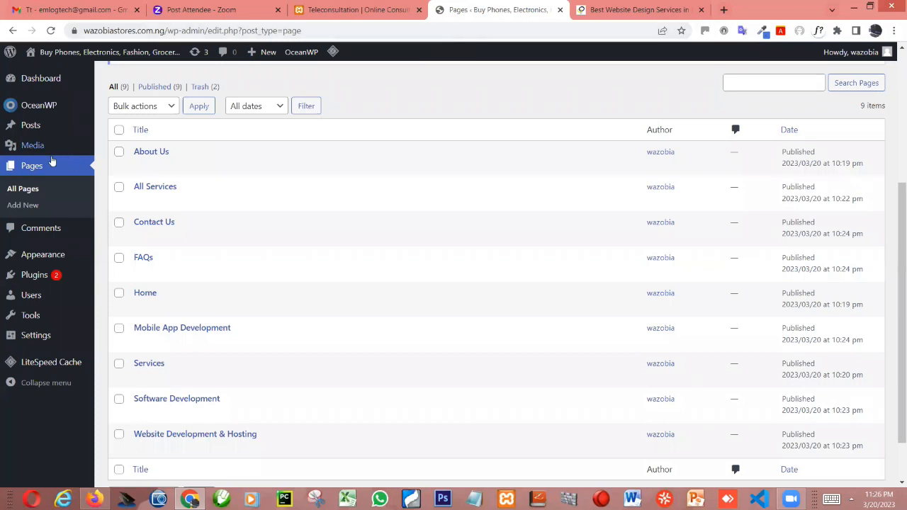
- Open the site's menu management page and name the new menu "main"
{"action": "mouse_move", "coordinate": [39, 256]}
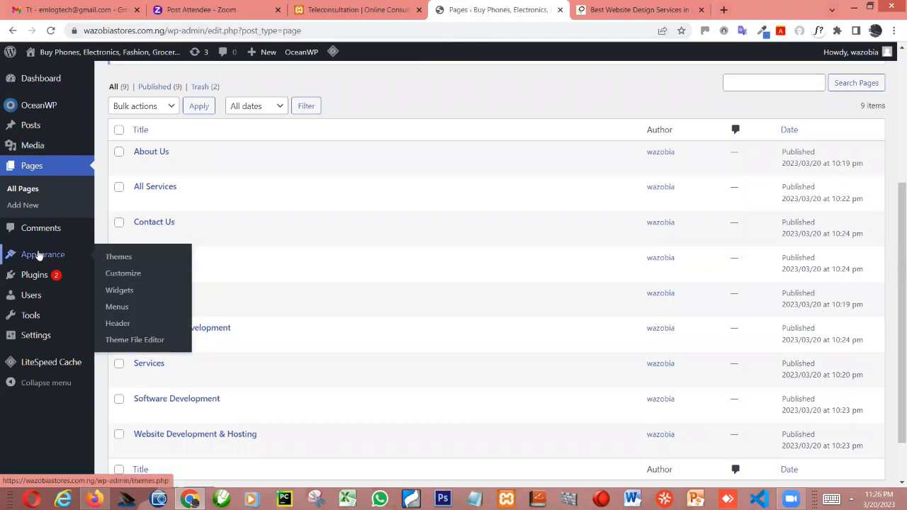
{"action": "left_click", "coordinate": [130, 290]}
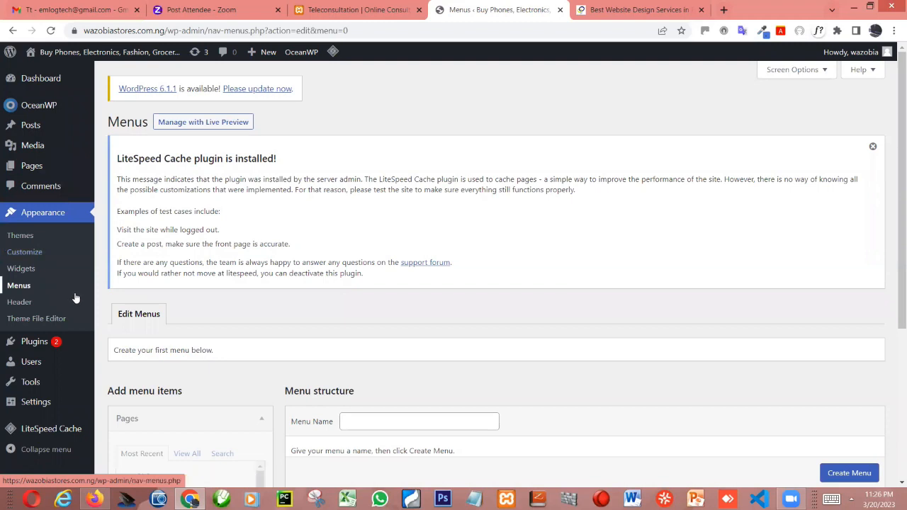
{"action": "scroll", "coordinate": [361, 343], "scroll_direction": "down", "scroll_amount": 2}
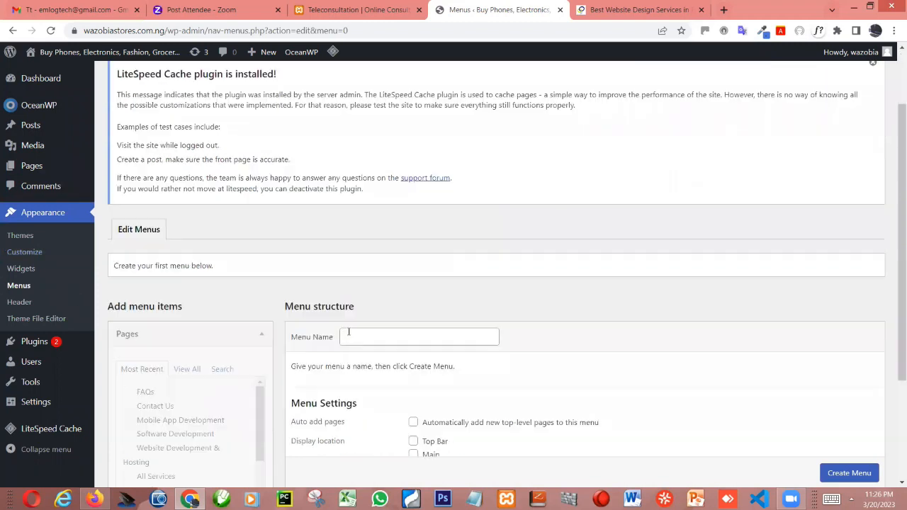
{"action": "scroll", "coordinate": [369, 302], "scroll_direction": "down", "scroll_amount": 1}
{"action": "left_click", "coordinate": [370, 302]}
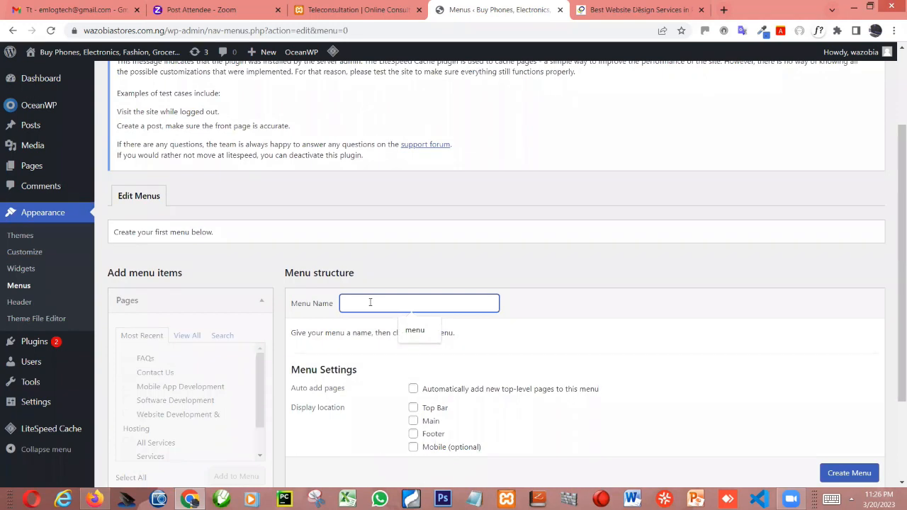
{"action": "type", "text": "main"}
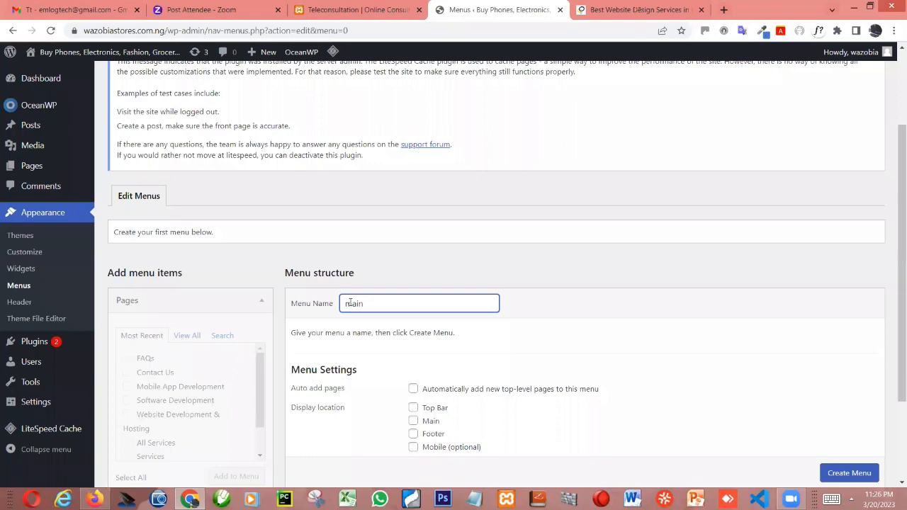
- Assign the new menu to the Main display location and create it
{"action": "scroll", "coordinate": [374, 302], "scroll_direction": "down", "scroll_amount": 1}
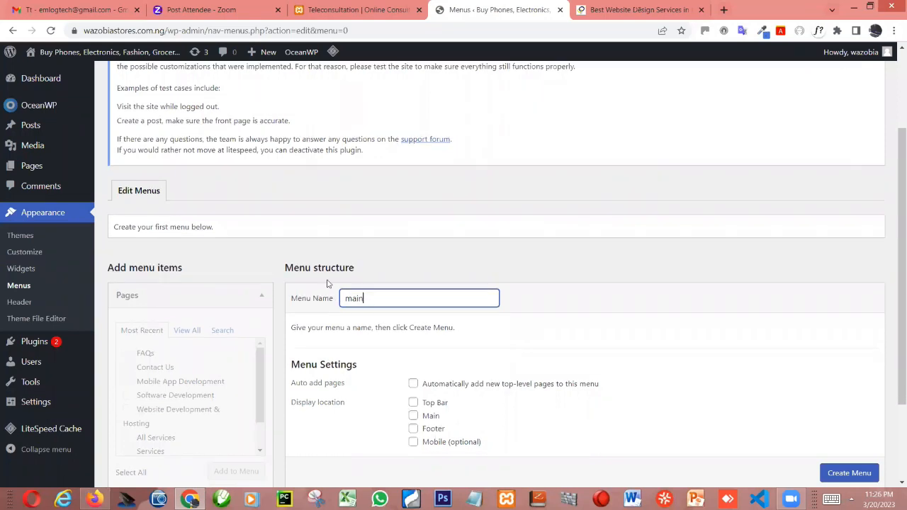
{"action": "scroll", "coordinate": [368, 244], "scroll_direction": "down", "scroll_amount": 1}
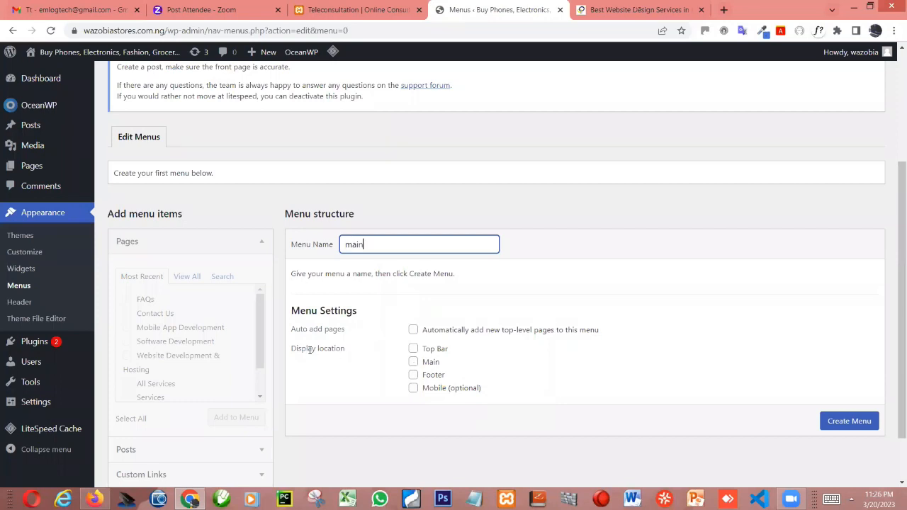
{"action": "left_click", "coordinate": [414, 363]}
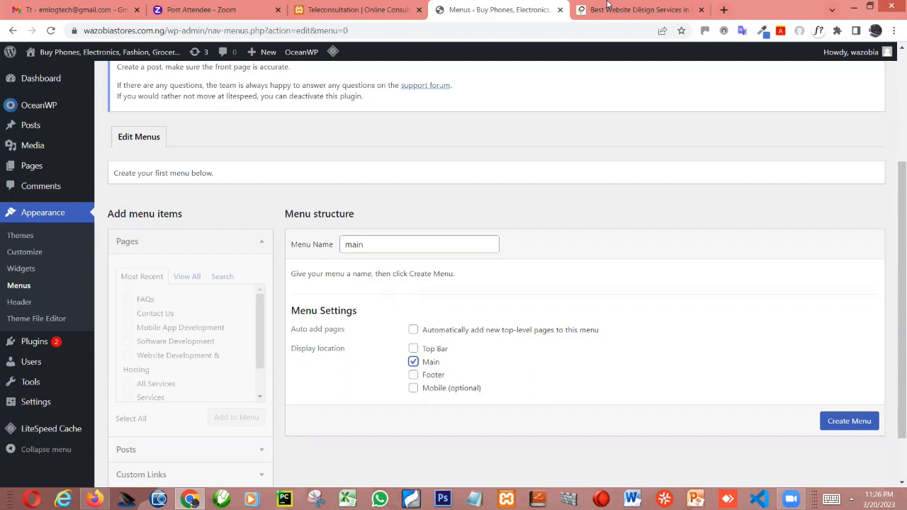
{"action": "key", "text": "ctrl+Tab"}
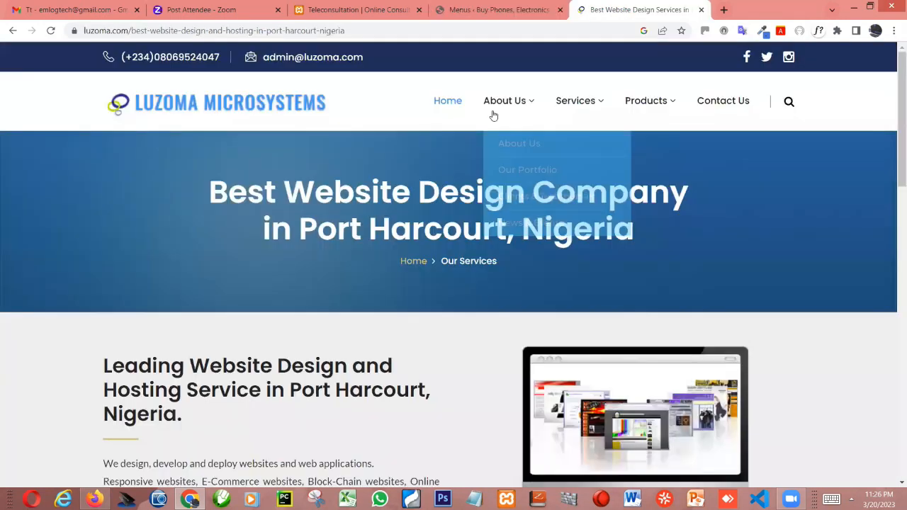
{"action": "left_click", "coordinate": [472, 5]}
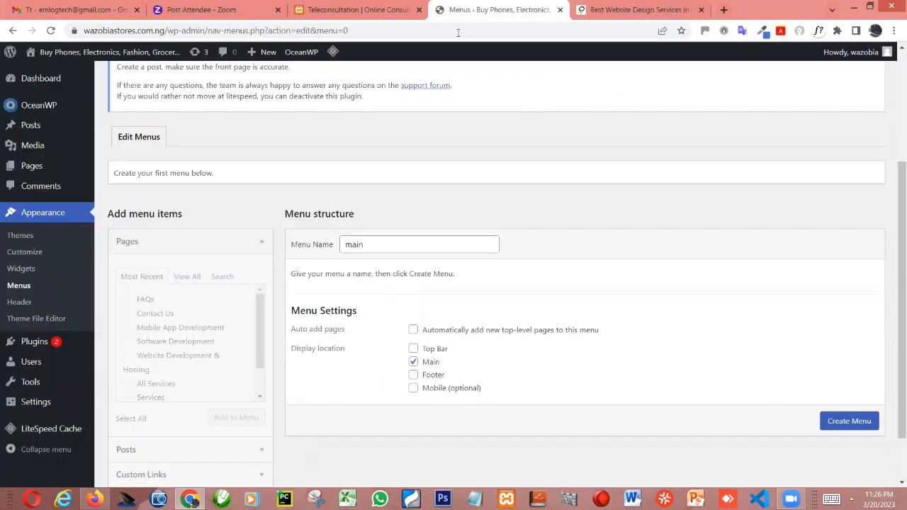
{"action": "left_click", "coordinate": [414, 362]}
{"action": "left_click", "coordinate": [413, 362]}
{"action": "scroll", "coordinate": [226, 318], "scroll_direction": "down", "scroll_amount": 1}
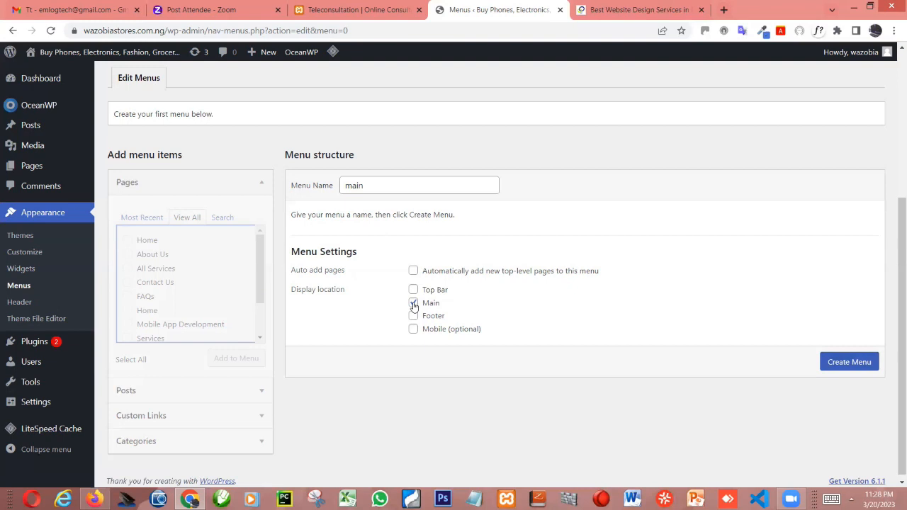
{"action": "left_click", "coordinate": [848, 362]}
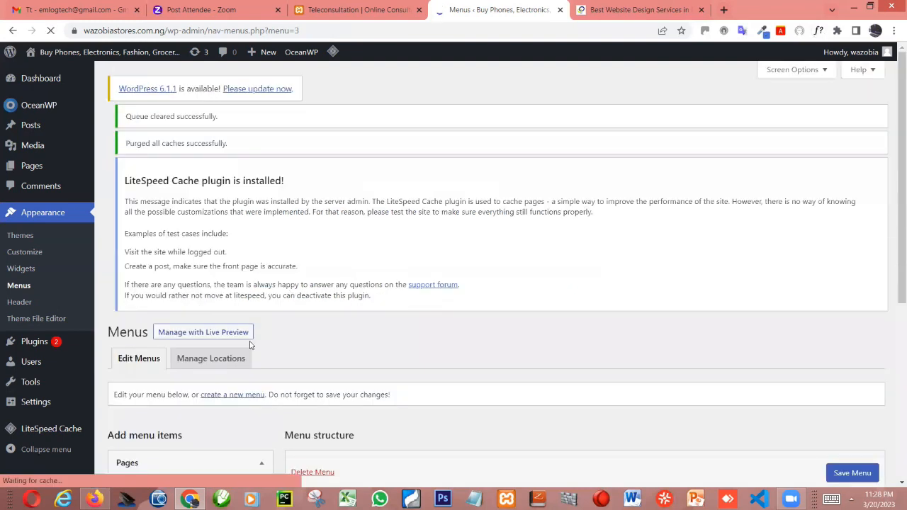
- Add all of the most recent pages to the main menu and save the menu
{"action": "scroll", "coordinate": [127, 238], "scroll_direction": "down", "scroll_amount": 2}
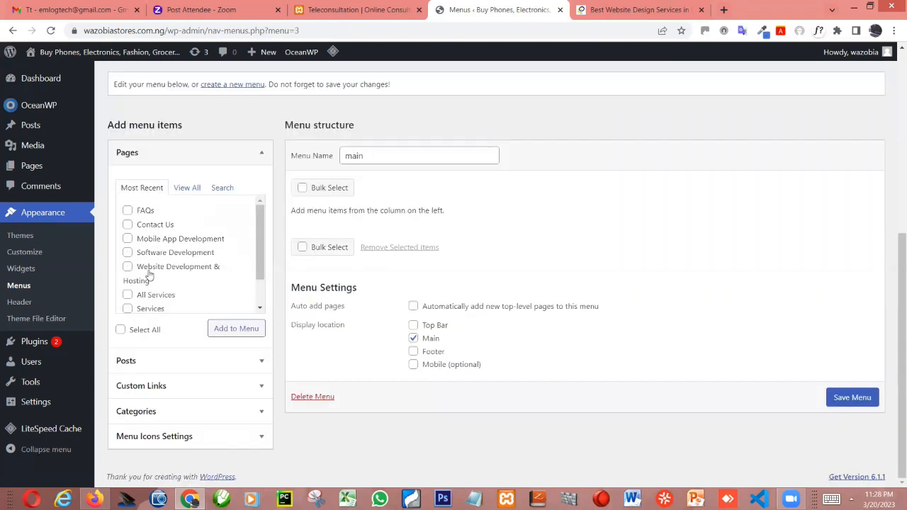
{"action": "left_click", "coordinate": [121, 331]}
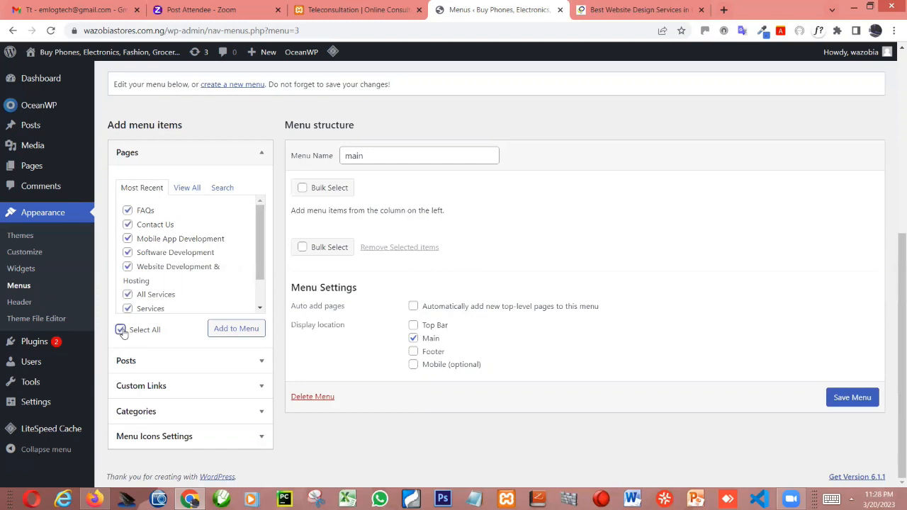
{"action": "left_click", "coordinate": [242, 331]}
{"action": "left_click", "coordinate": [242, 331]}
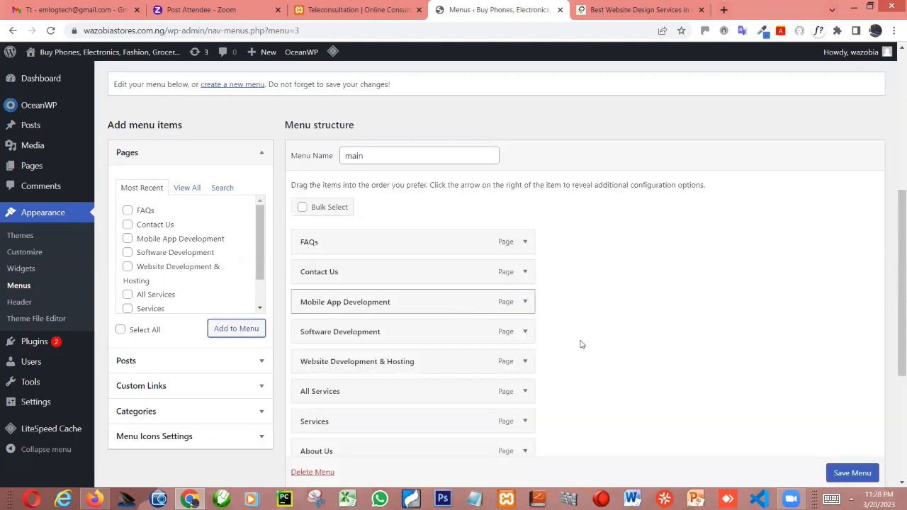
{"action": "scroll", "coordinate": [857, 475], "scroll_direction": "down", "scroll_amount": 2}
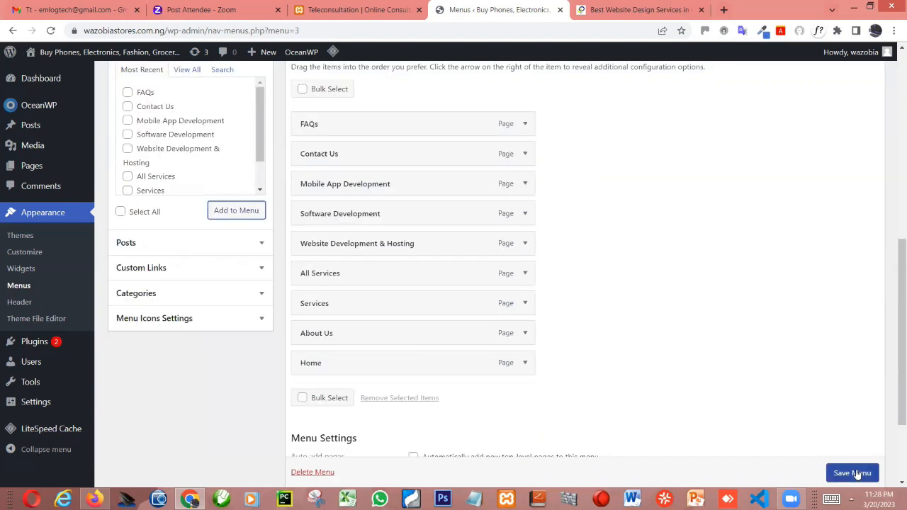
{"action": "left_click", "coordinate": [852, 473]}
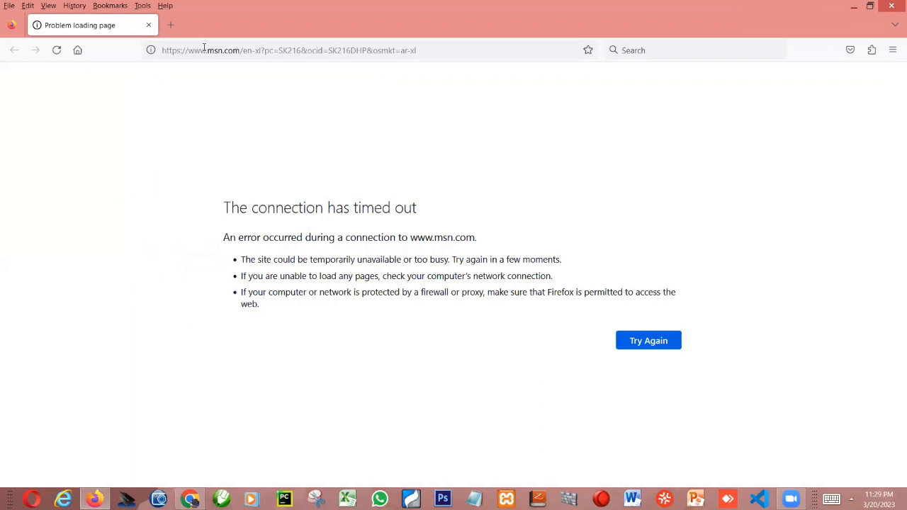
{"action": "left_click", "coordinate": [204, 47]}
{"action": "type", "text": "www."}
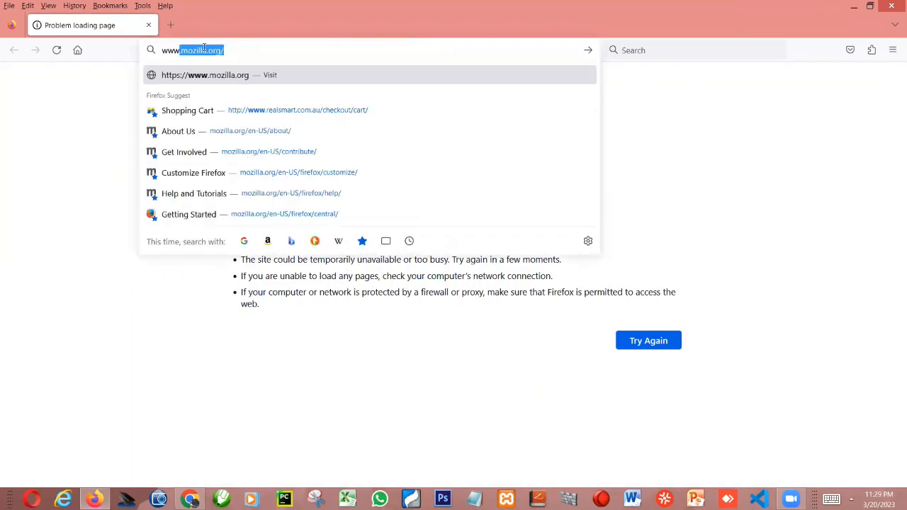
{"action": "type", "text": "wazo"}
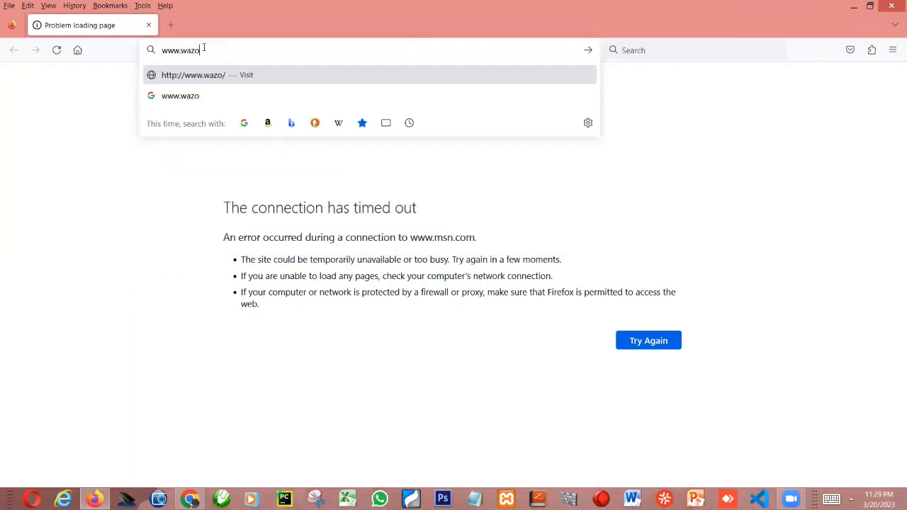
{"action": "type", "text": "biastores"}
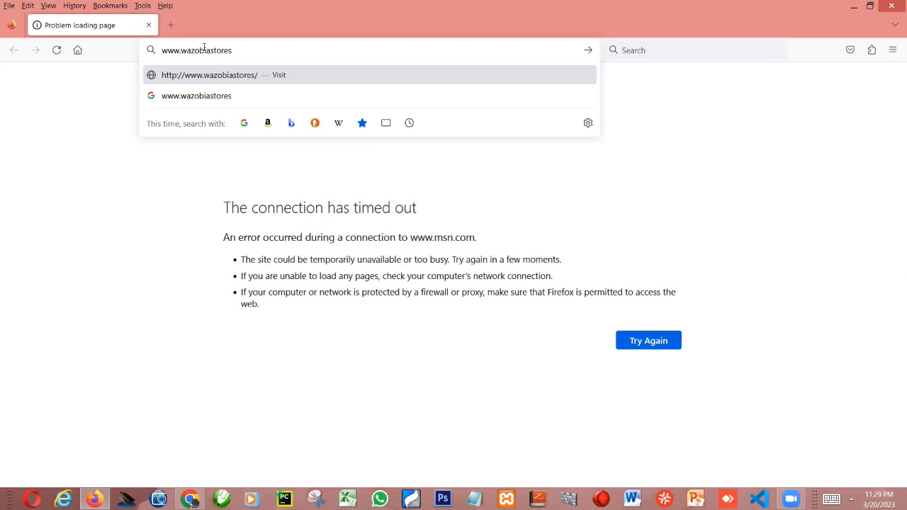
{"action": "type", "text": ".com.ng"}
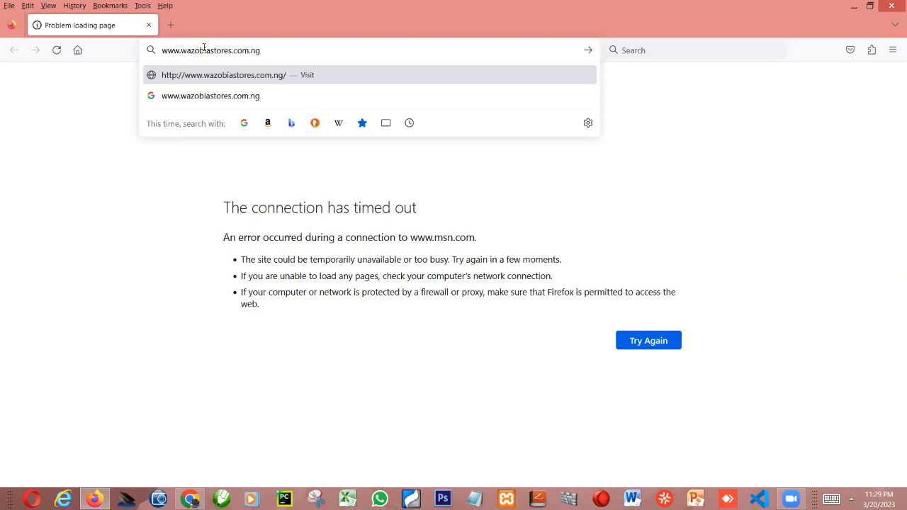
{"action": "key", "text": "Return"}
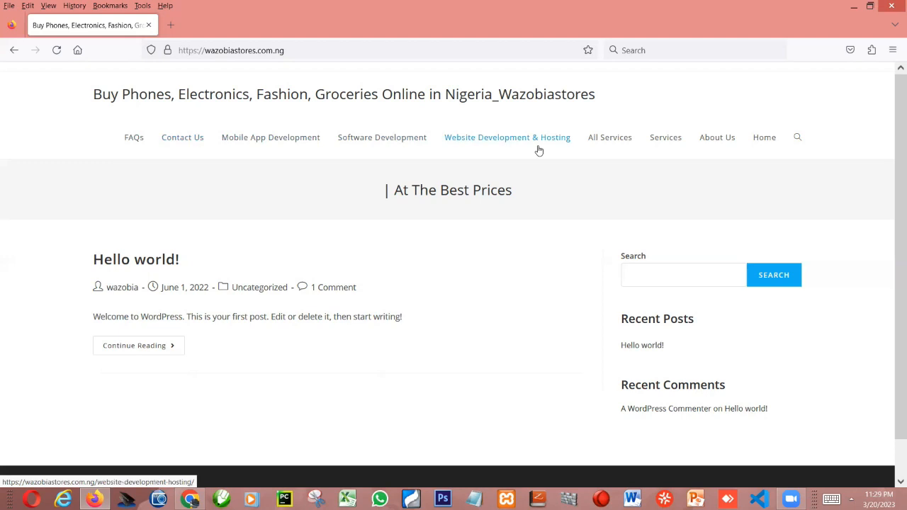
- Examine the menu structure in Chrome, the Luzoma site's About Us, Services and Products submenus, and the live Wazobiastores menu in Firefox
{"action": "left_click", "coordinate": [190, 499]}
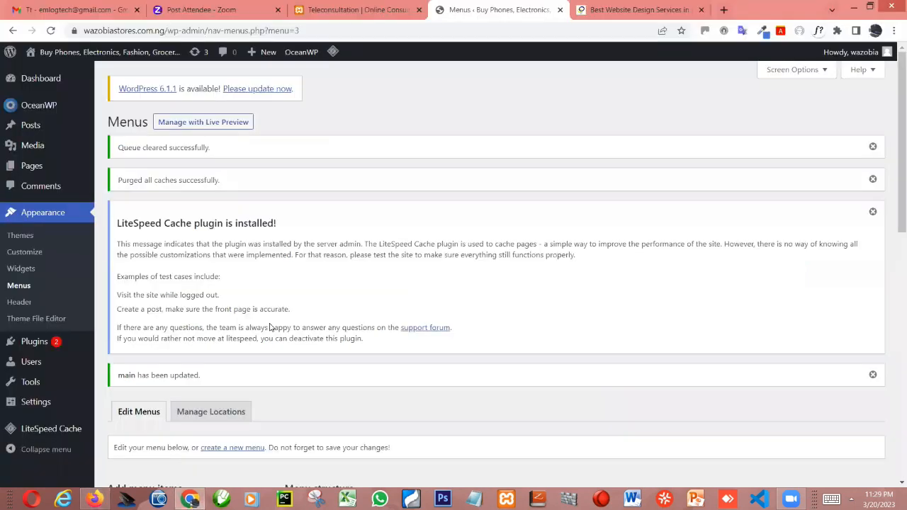
{"action": "scroll", "coordinate": [270, 325], "scroll_direction": "down", "scroll_amount": 5}
{"action": "scroll", "coordinate": [285, 324], "scroll_direction": "down", "scroll_amount": 1}
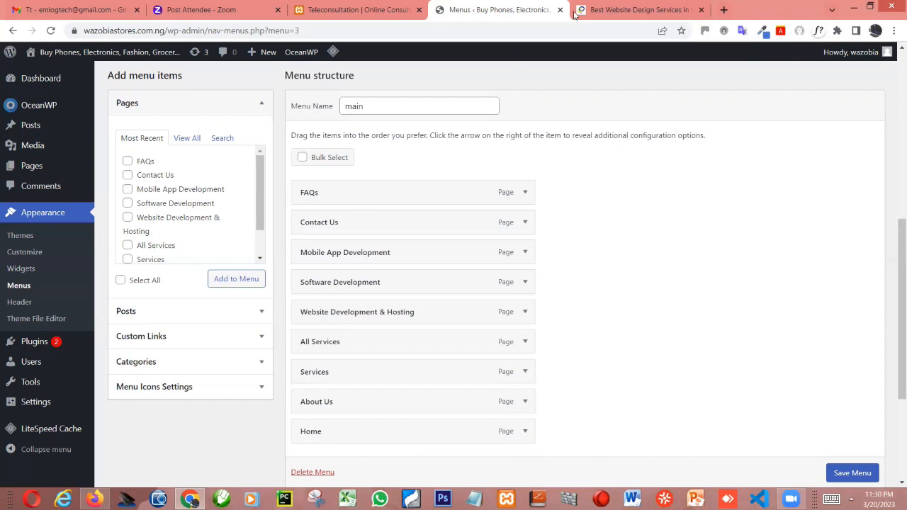
{"action": "key", "text": "ctrl+Tab"}
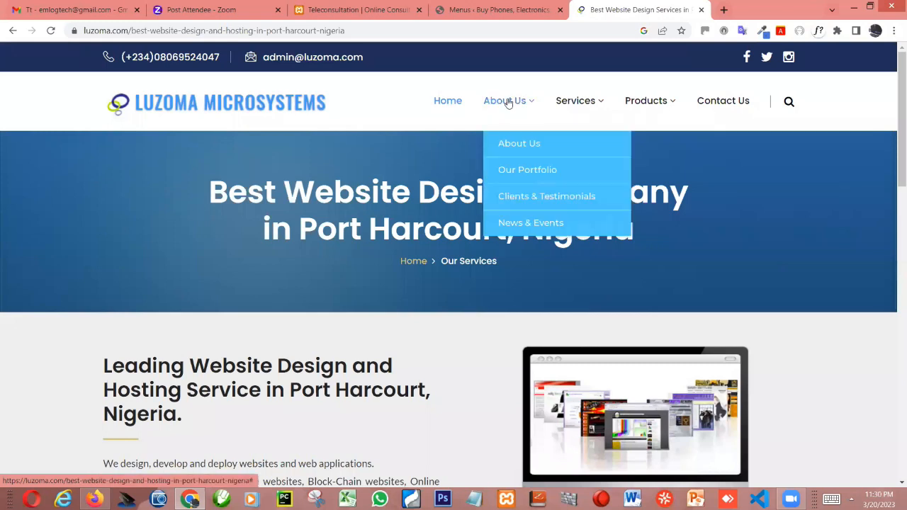
{"action": "mouse_move", "coordinate": [576, 108]}
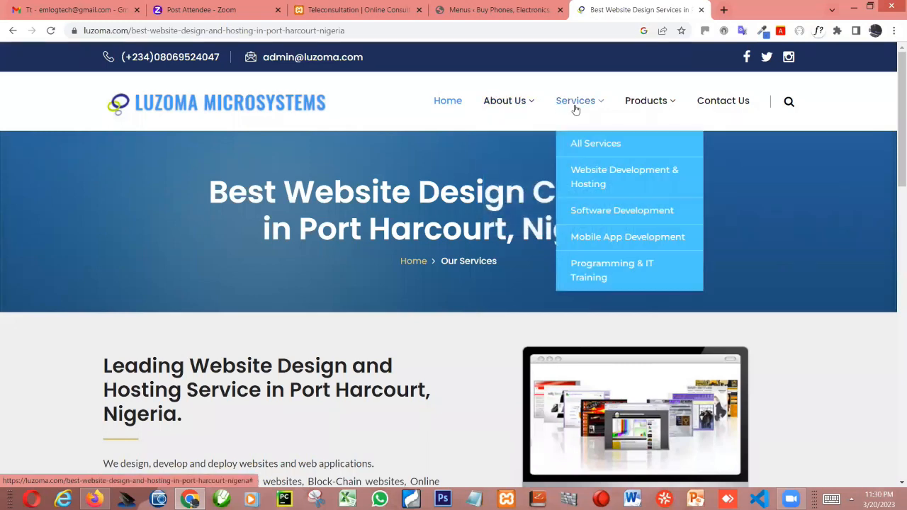
{"action": "mouse_move", "coordinate": [659, 103]}
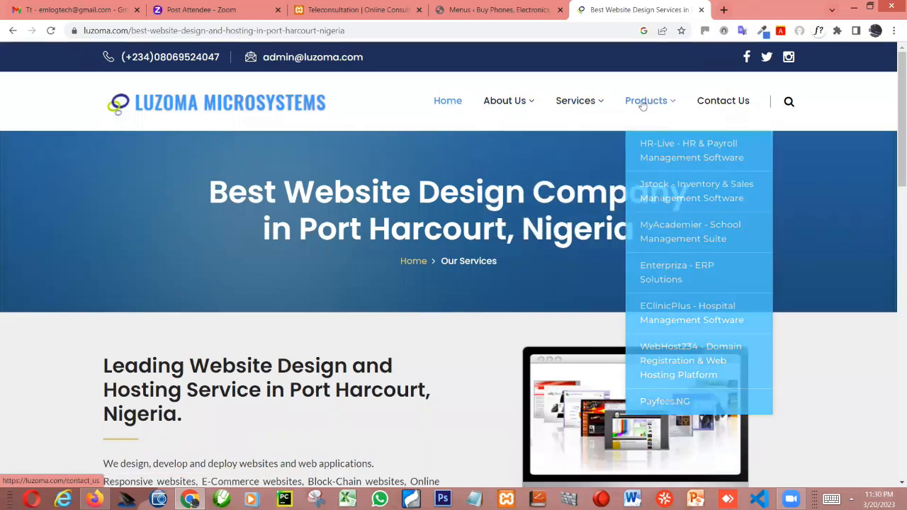
{"action": "mouse_move", "coordinate": [587, 136]}
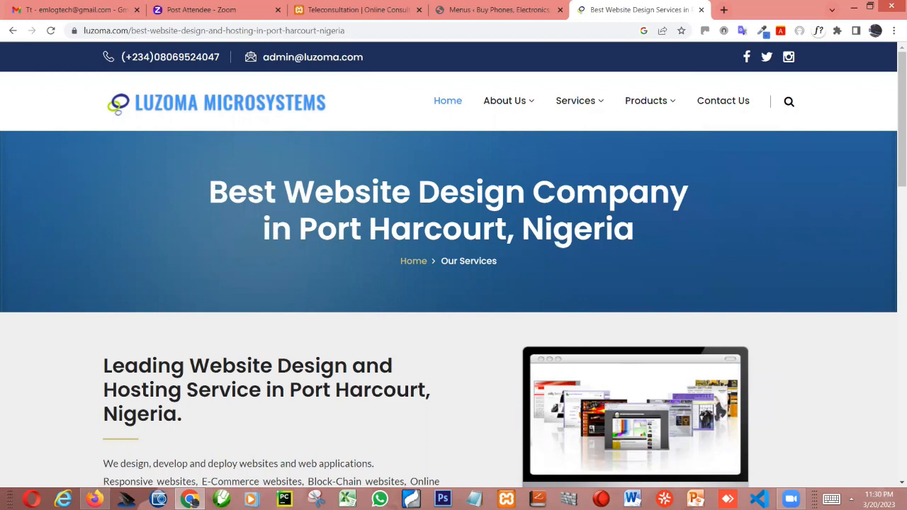
{"action": "key", "text": "alt+Tab"}
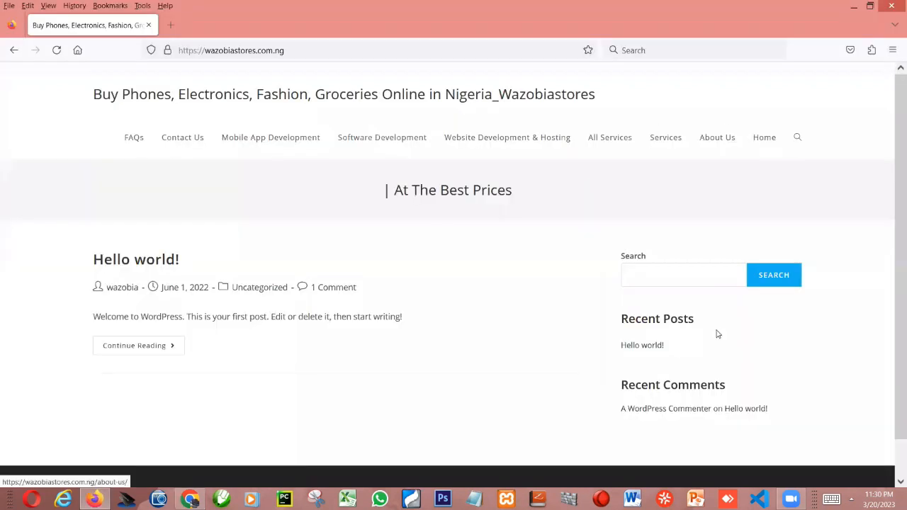
- Back in Chrome, move Home to the first position in the main menu and save it, and refresh the live site in Firefox
{"action": "left_click", "coordinate": [190, 499]}
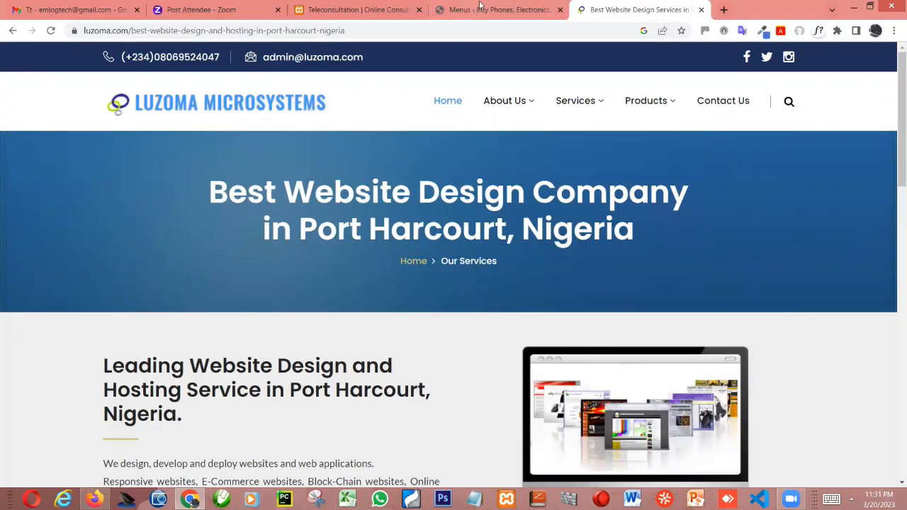
{"action": "key", "text": "ctrl+shift+Tab"}
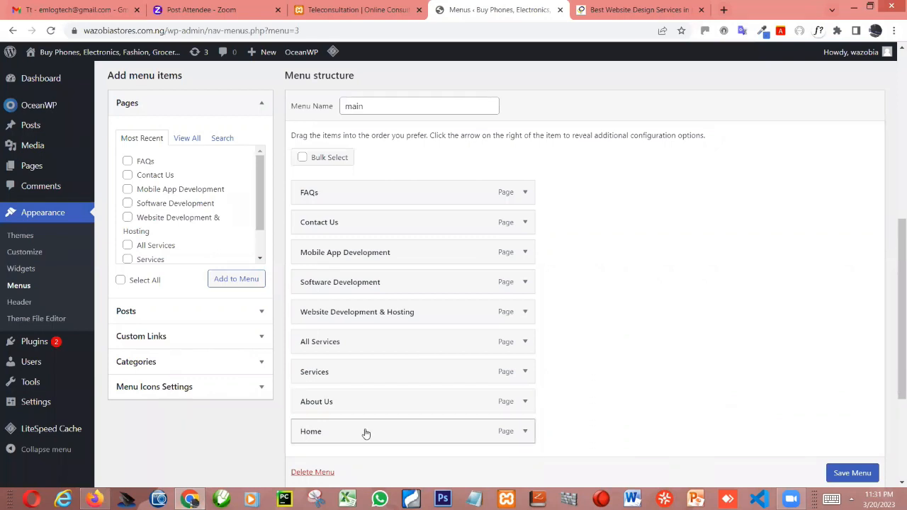
{"action": "left_click_drag", "start_coordinate": [367, 434], "coordinate": [367, 193]}
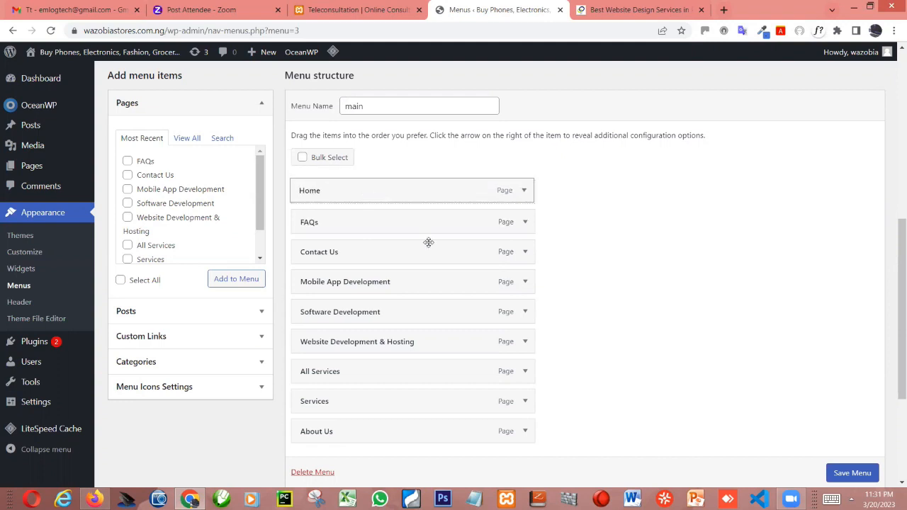
{"action": "left_click", "coordinate": [853, 473]}
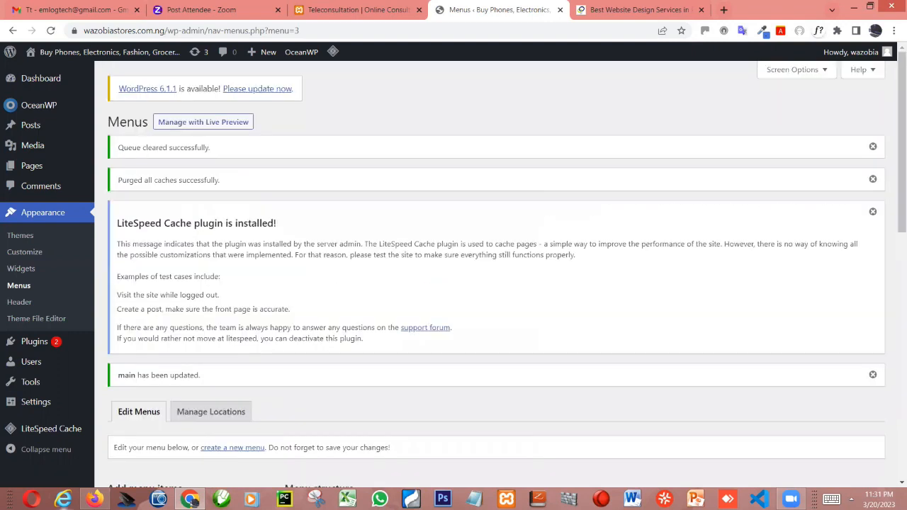
{"action": "key", "text": "alt+Tab"}
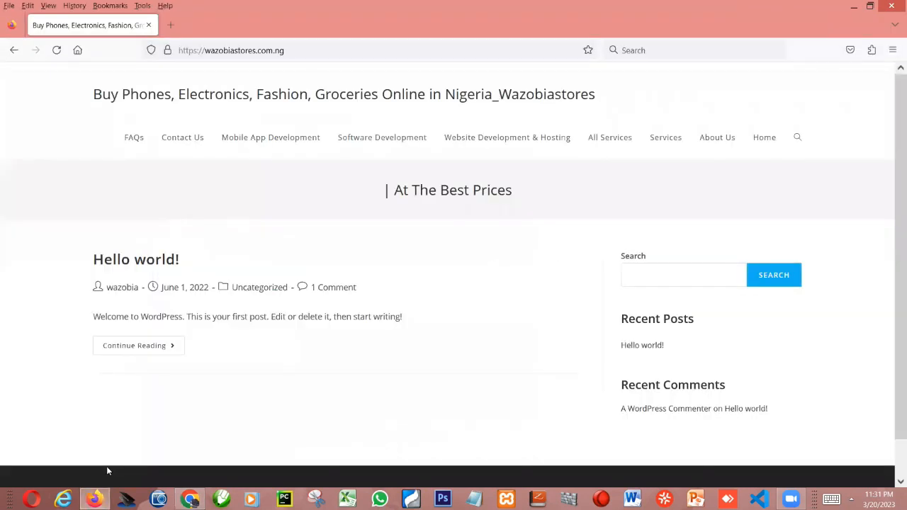
{"action": "key", "text": "F5"}
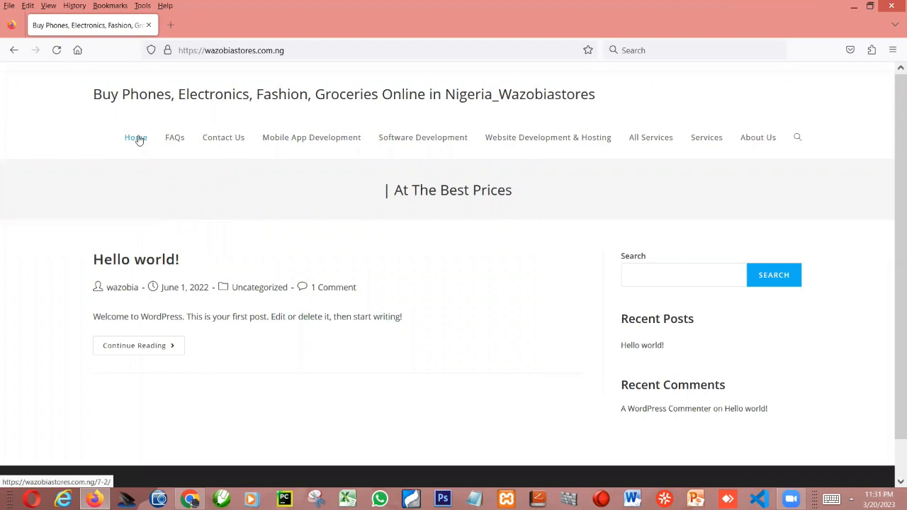
- Switch back to Chrome, place About Us directly after Home and All Services after About Us in the main menu, and save it
{"action": "key", "text": "alt+Tab"}
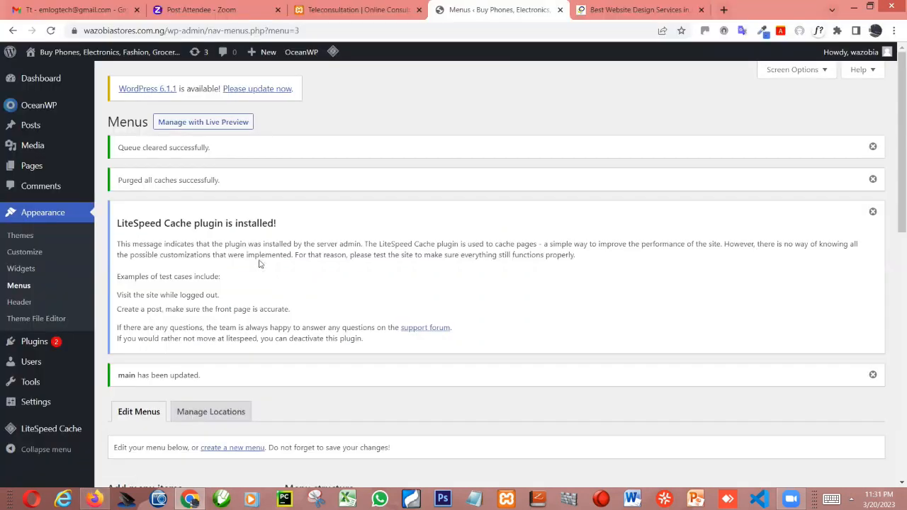
{"action": "scroll", "coordinate": [353, 311], "scroll_direction": "down", "scroll_amount": 6}
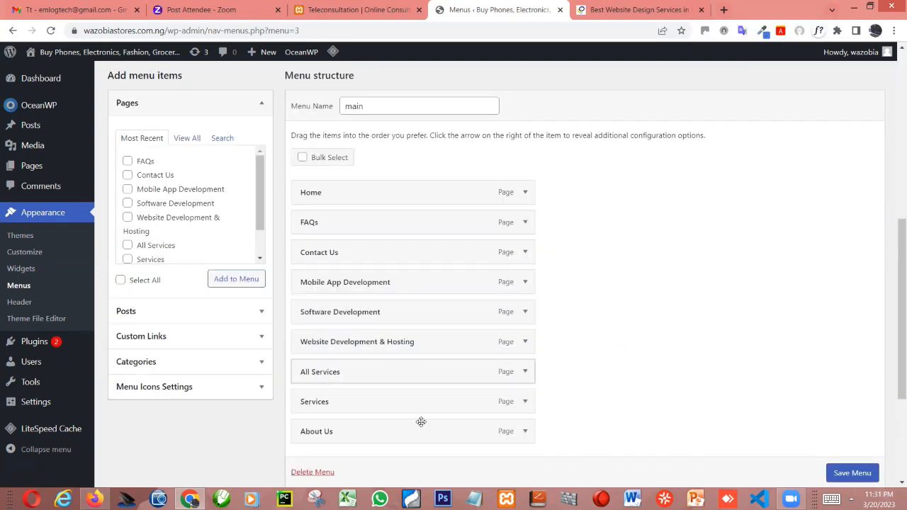
{"action": "left_click_drag", "start_coordinate": [369, 431], "coordinate": [364, 225]}
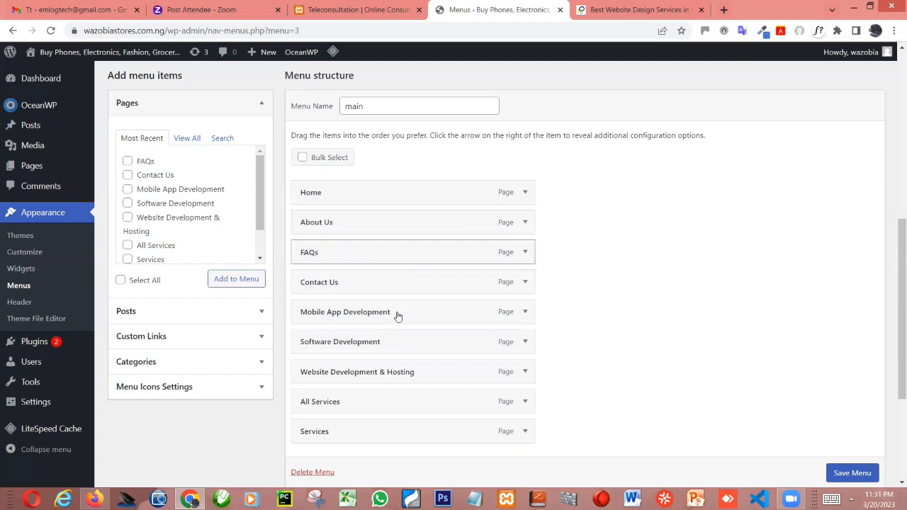
{"action": "left_click", "coordinate": [650, 9]}
{"action": "left_click", "coordinate": [488, 9]}
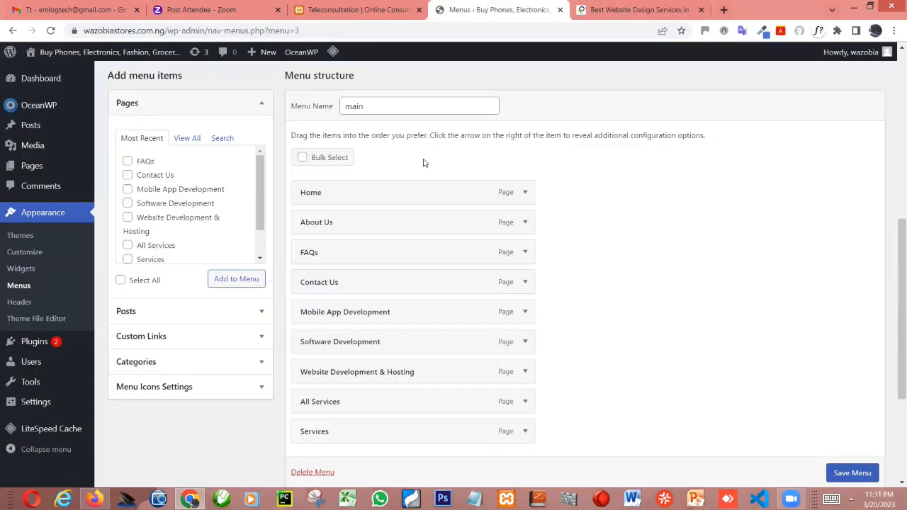
{"action": "left_click_drag", "start_coordinate": [331, 407], "coordinate": [328, 258]}
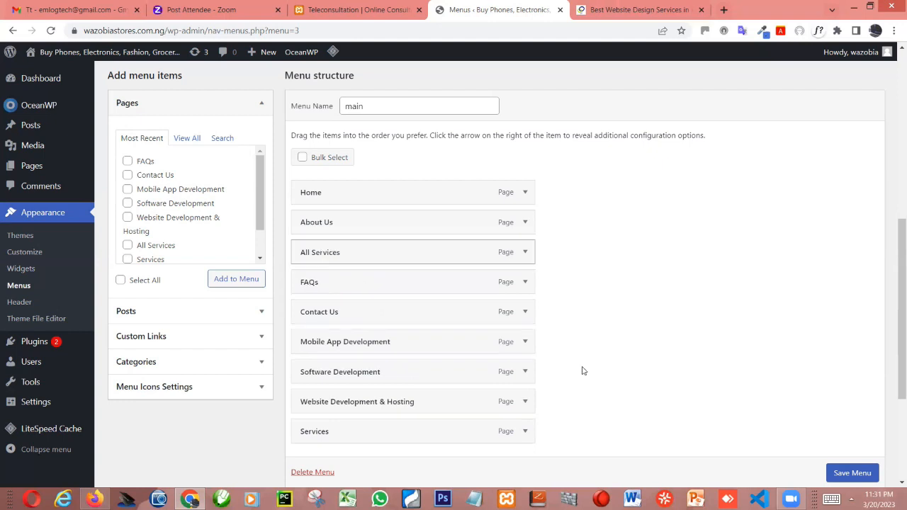
{"action": "left_click", "coordinate": [852, 472]}
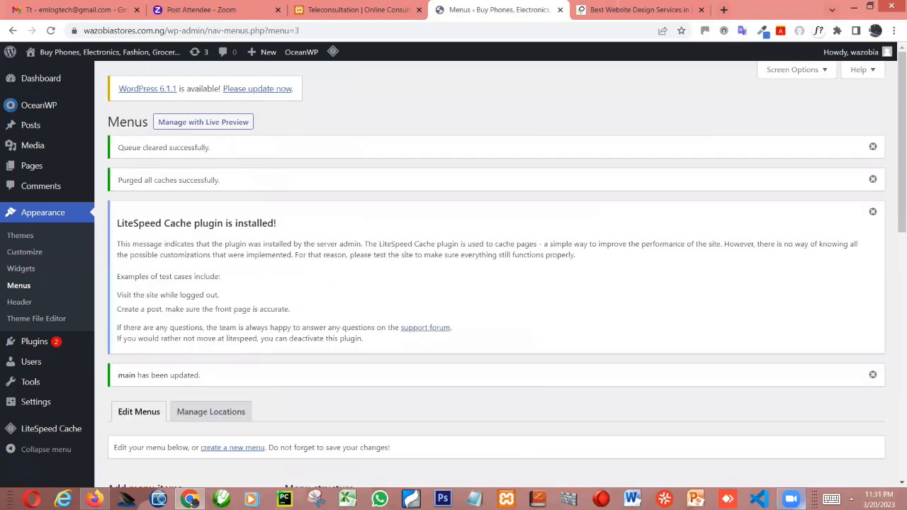
- Switch to Firefox and refresh the live Wazobiastores site to check the reordered menu
{"action": "mouse_move", "coordinate": [790, 499]}
{"action": "left_click", "coordinate": [95, 500]}
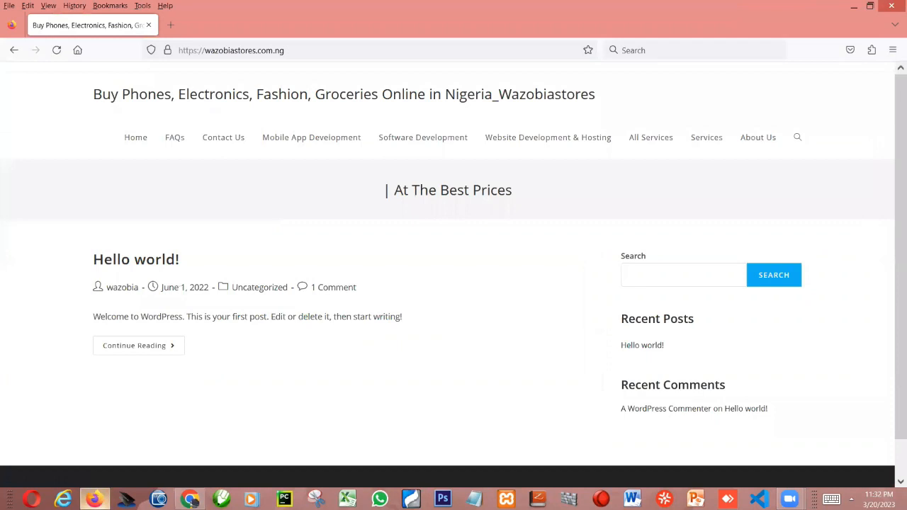
{"action": "key", "text": "F5"}
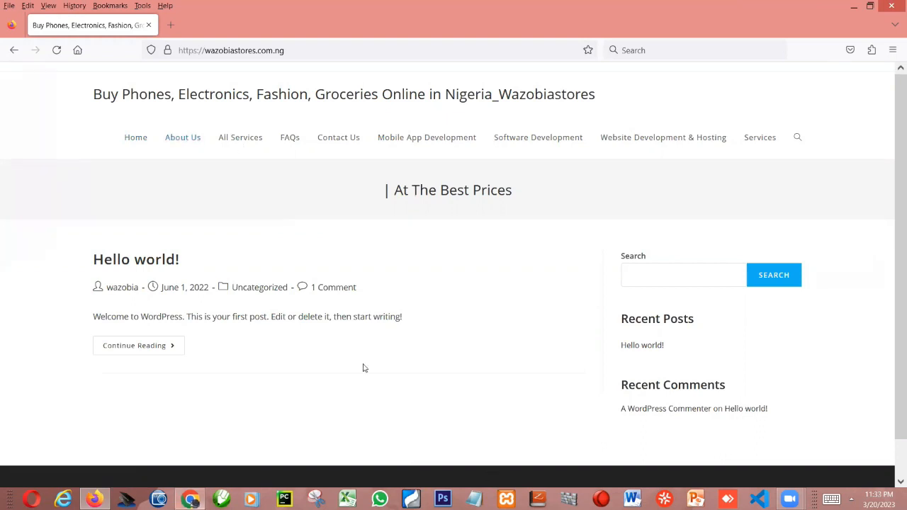
- Return to the menu editor in Chrome and move Services directly below About Us
{"action": "key", "text": "alt+Tab"}
{"action": "scroll", "coordinate": [361, 390], "scroll_direction": "down", "scroll_amount": 4}
{"action": "scroll", "coordinate": [345, 386], "scroll_direction": "down", "scroll_amount": 3}
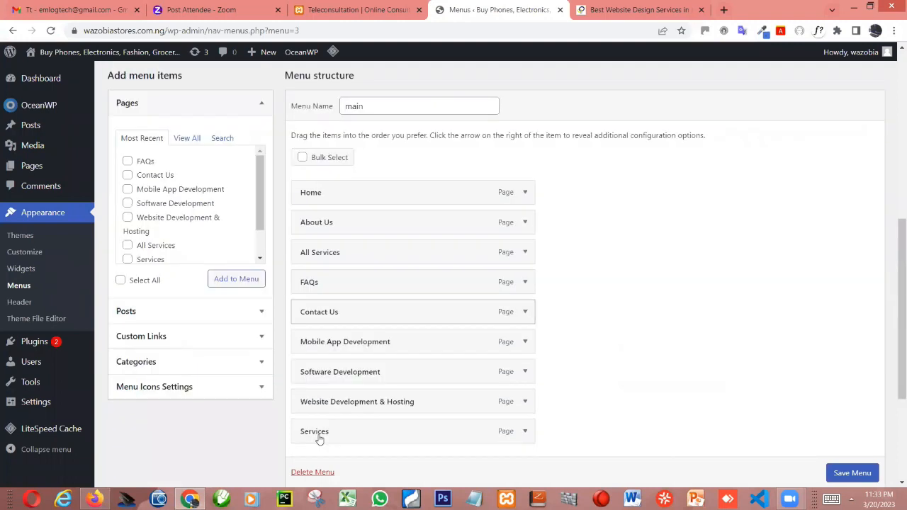
{"action": "left_click_drag", "start_coordinate": [319, 440], "coordinate": [319, 258]}
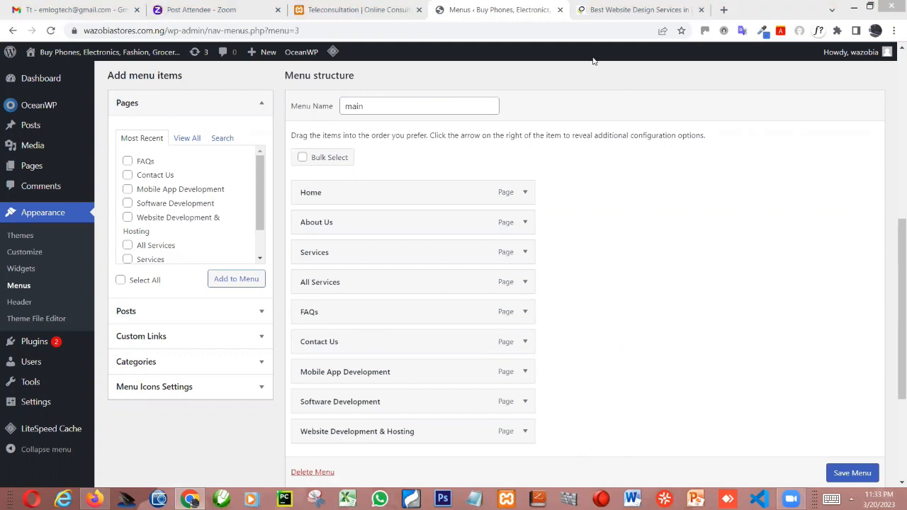
- Check the Luzoma site's Services submenu, then place FAQs and Contact Us between Services and All Services, and save the menu
{"action": "left_click", "coordinate": [602, 10]}
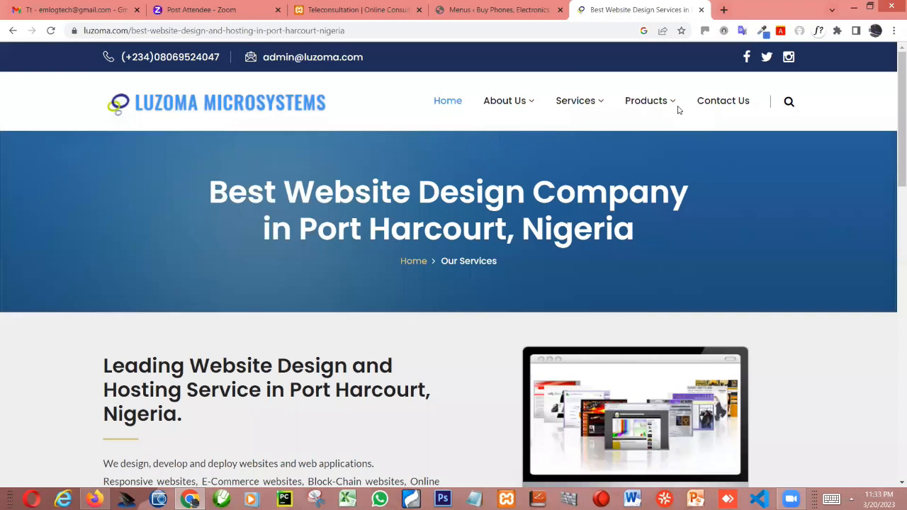
{"action": "left_click", "coordinate": [453, 10]}
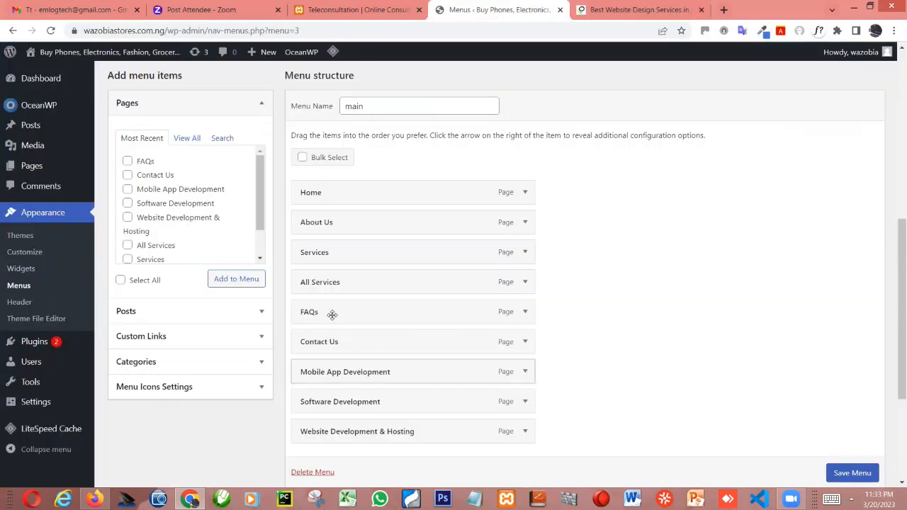
{"action": "mouse_move", "coordinate": [325, 312]}
{"action": "left_mouse_down"}
{"action": "mouse_move", "coordinate": [330, 243]}
{"action": "mouse_move", "coordinate": [326, 306]}
{"action": "left_mouse_up"}
{"action": "left_click_drag", "start_coordinate": [347, 343], "coordinate": [343, 309]}
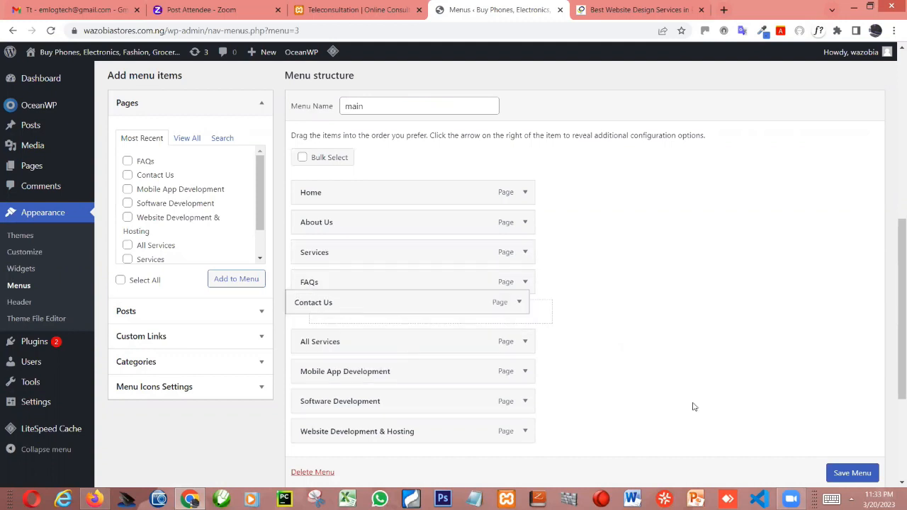
{"action": "left_click", "coordinate": [852, 473]}
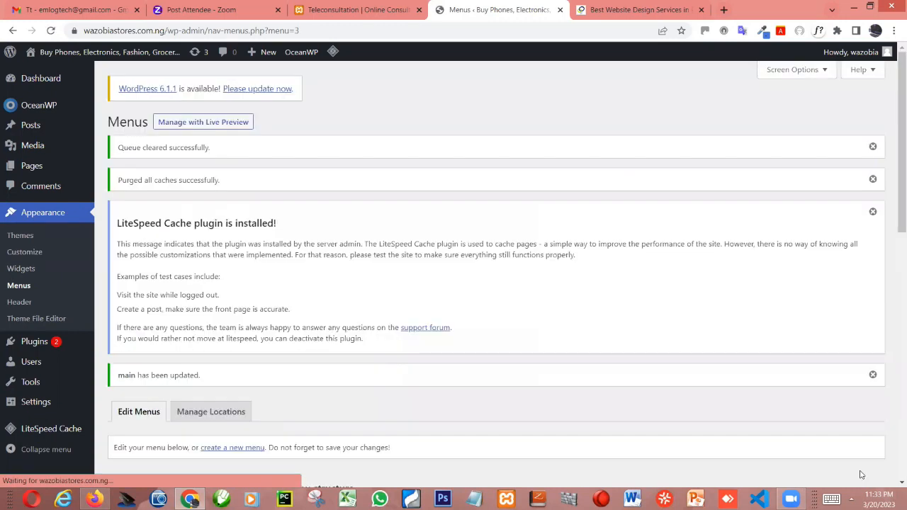
- Following the Luzoma site's Services submenu, nest All Services, Mobile App Development, Software Development and Website Development & Hosting as sub items under Services
{"action": "scroll", "coordinate": [535, 316], "scroll_direction": "down", "scroll_amount": 3}
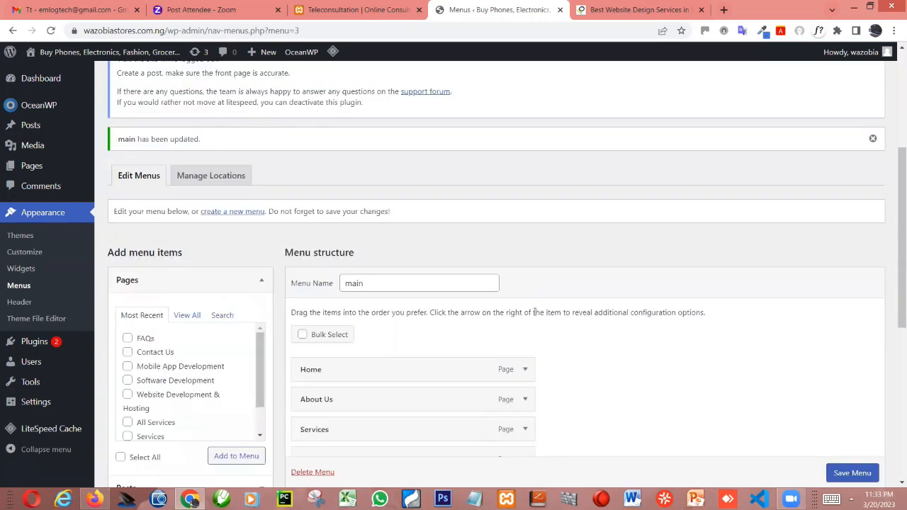
{"action": "scroll", "coordinate": [510, 349], "scroll_direction": "down", "scroll_amount": 3}
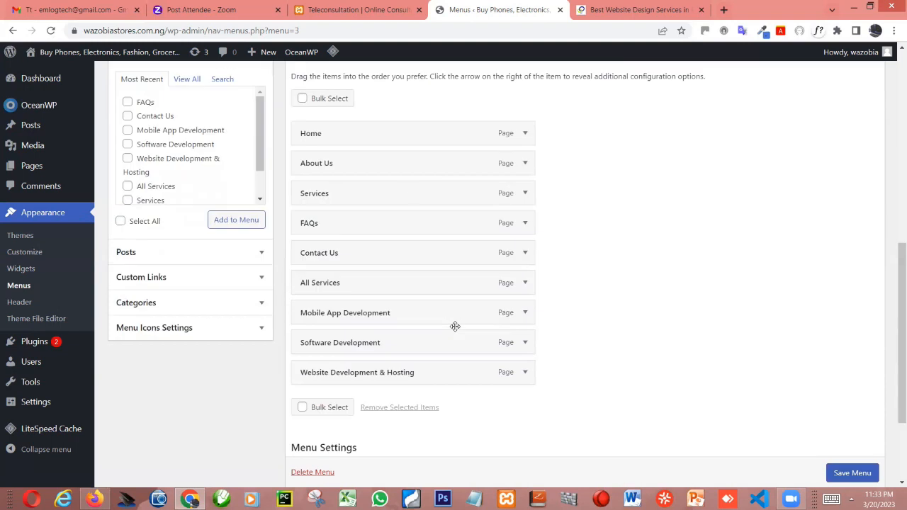
{"action": "left_click", "coordinate": [609, 9]}
{"action": "mouse_move", "coordinate": [574, 111]}
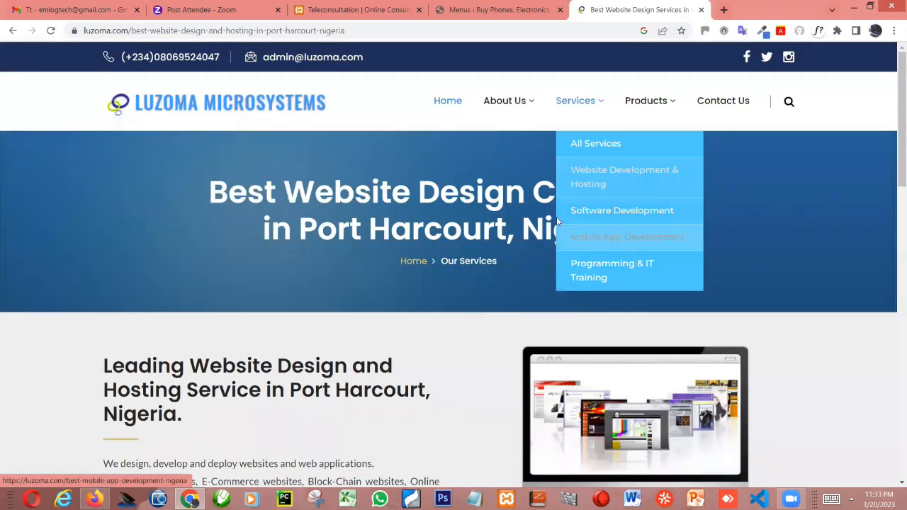
{"action": "key", "text": "ctrl+shift+Tab"}
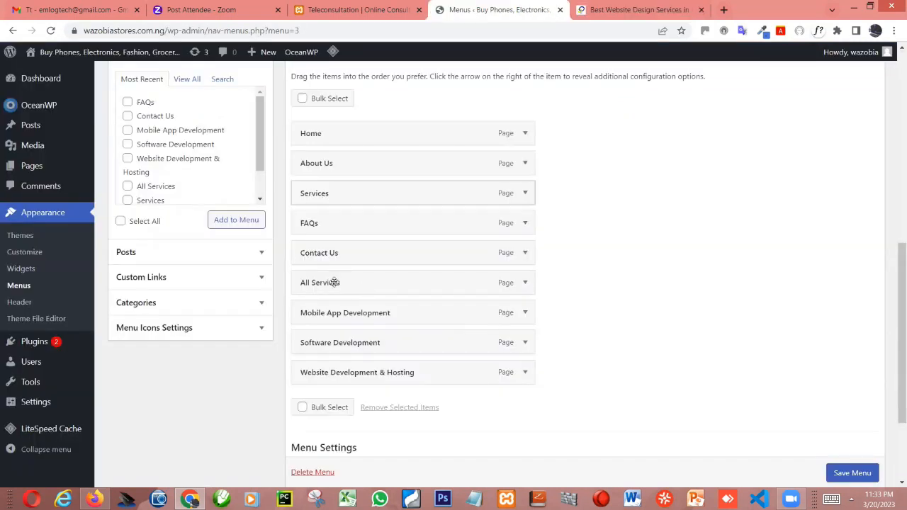
{"action": "left_click_drag", "start_coordinate": [333, 282], "coordinate": [364, 225]}
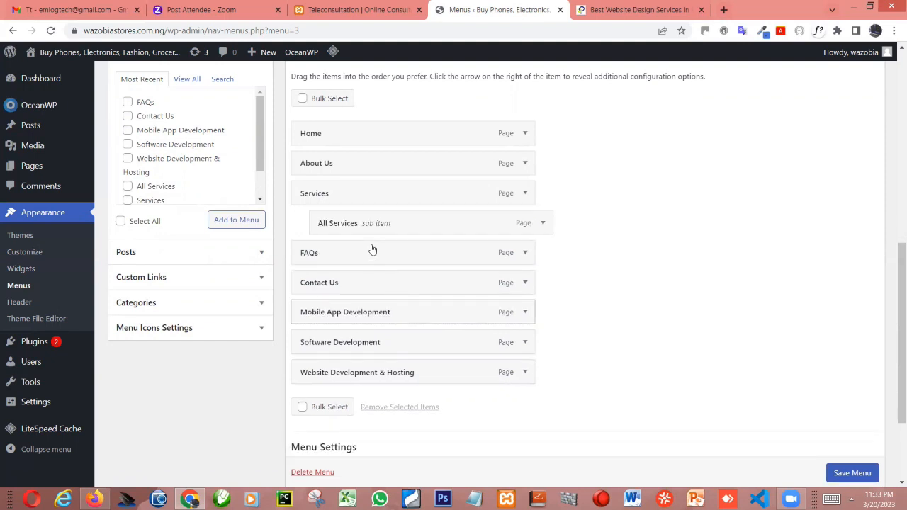
{"action": "mouse_move", "coordinate": [374, 257]}
{"action": "left_mouse_down"}
{"action": "mouse_move", "coordinate": [370, 265]}
{"action": "mouse_move", "coordinate": [348, 259]}
{"action": "mouse_move", "coordinate": [391, 258]}
{"action": "left_mouse_up"}
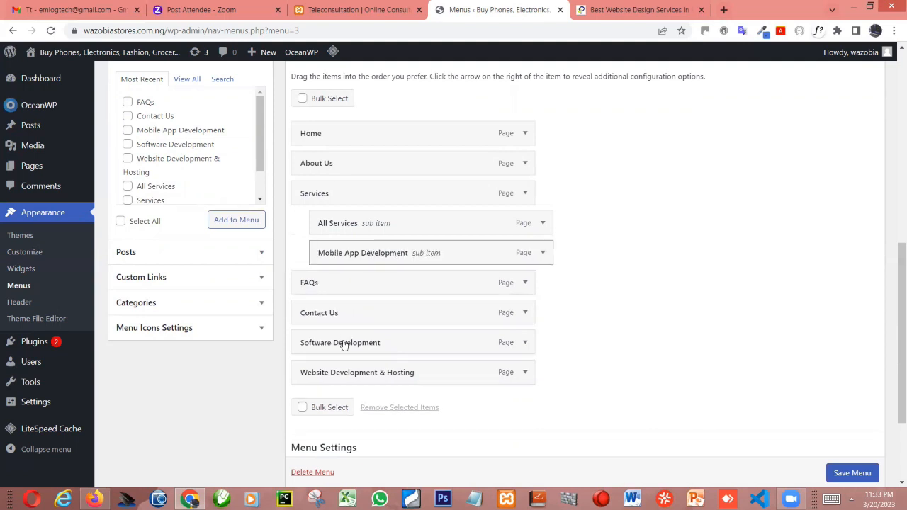
{"action": "mouse_move", "coordinate": [344, 345]}
{"action": "left_mouse_down"}
{"action": "mouse_move", "coordinate": [360, 277]}
{"action": "mouse_move", "coordinate": [351, 341]}
{"action": "left_mouse_up"}
{"action": "left_click_drag", "start_coordinate": [347, 375], "coordinate": [367, 315]}
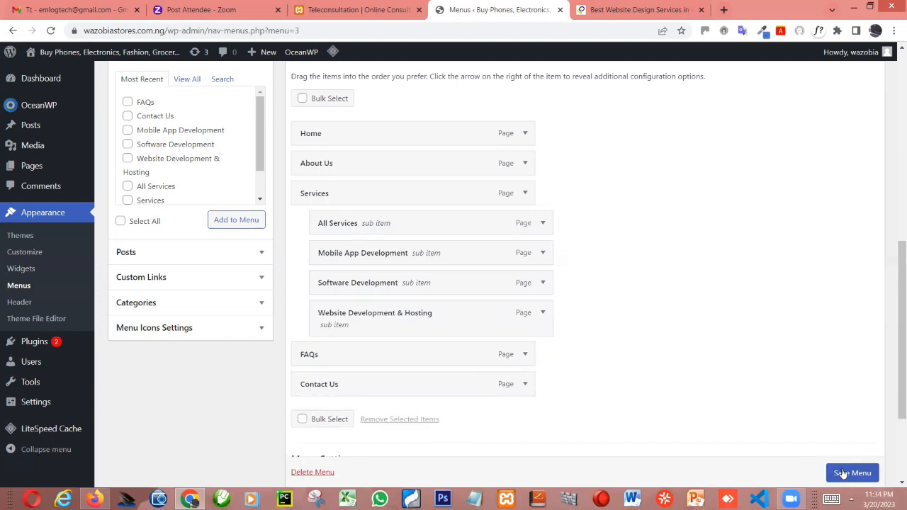